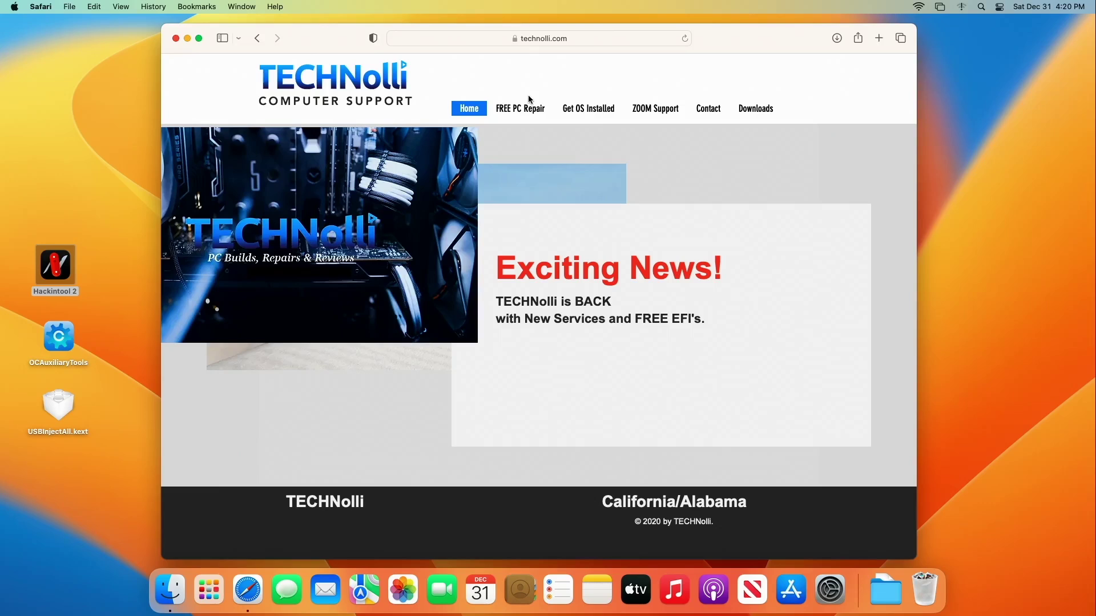
# Search Google for 'gigabyte z490 vision d' from the Safari address bar.
pyautogui.click(574, 39)
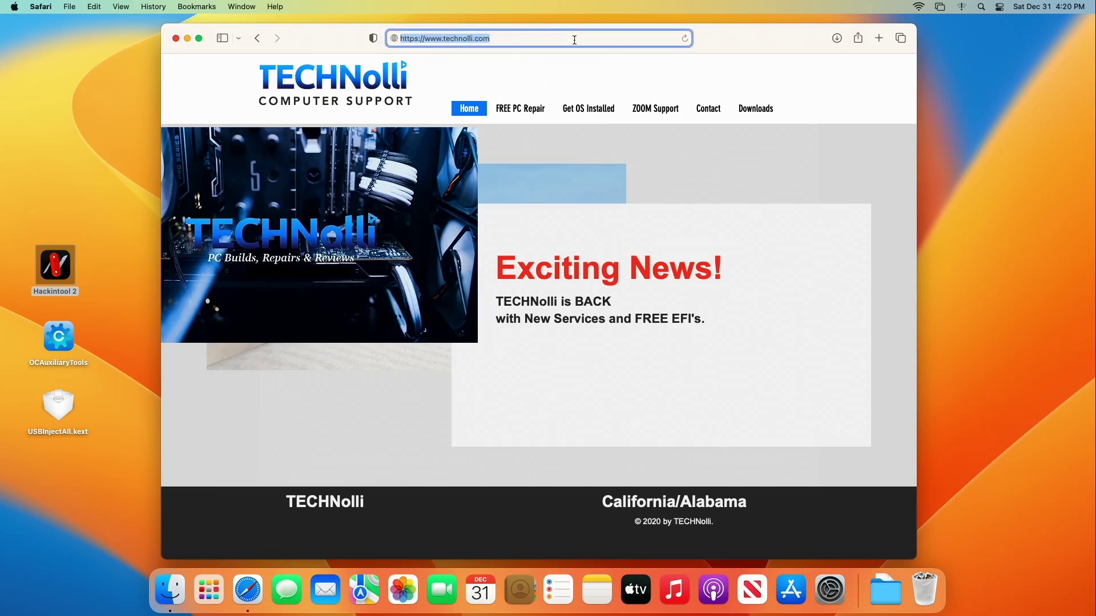
pyautogui.write('gigaby')
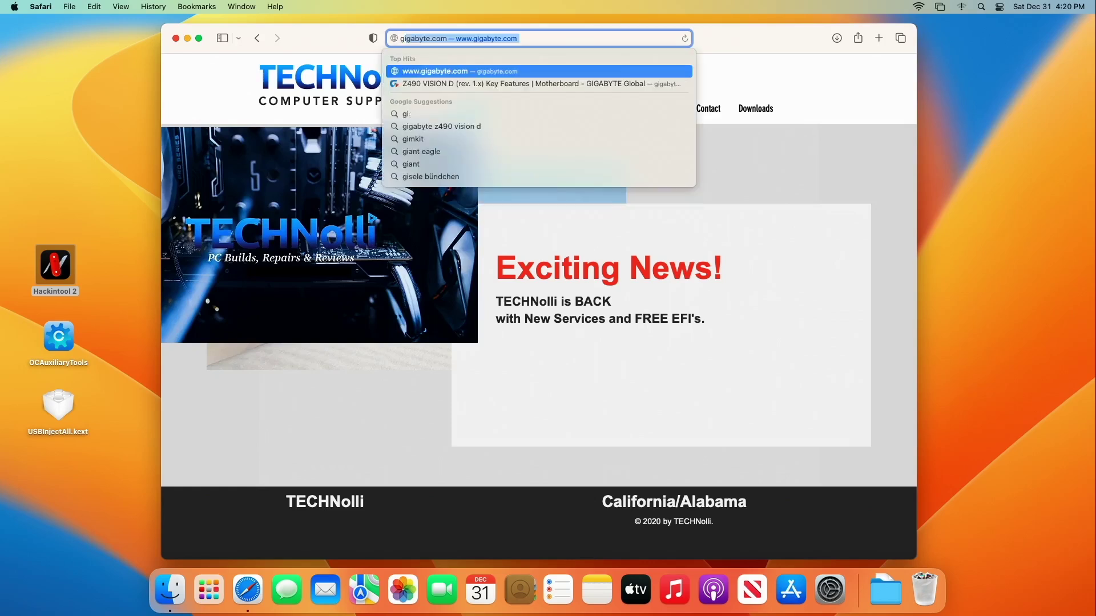
pyautogui.write('te ')
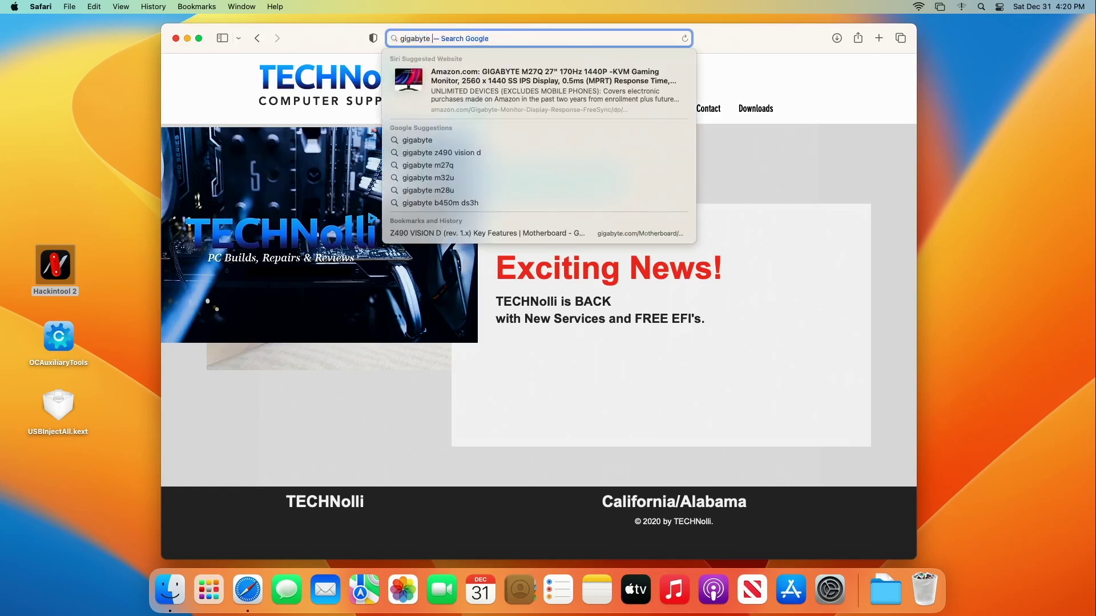
pyautogui.write('z490 v')
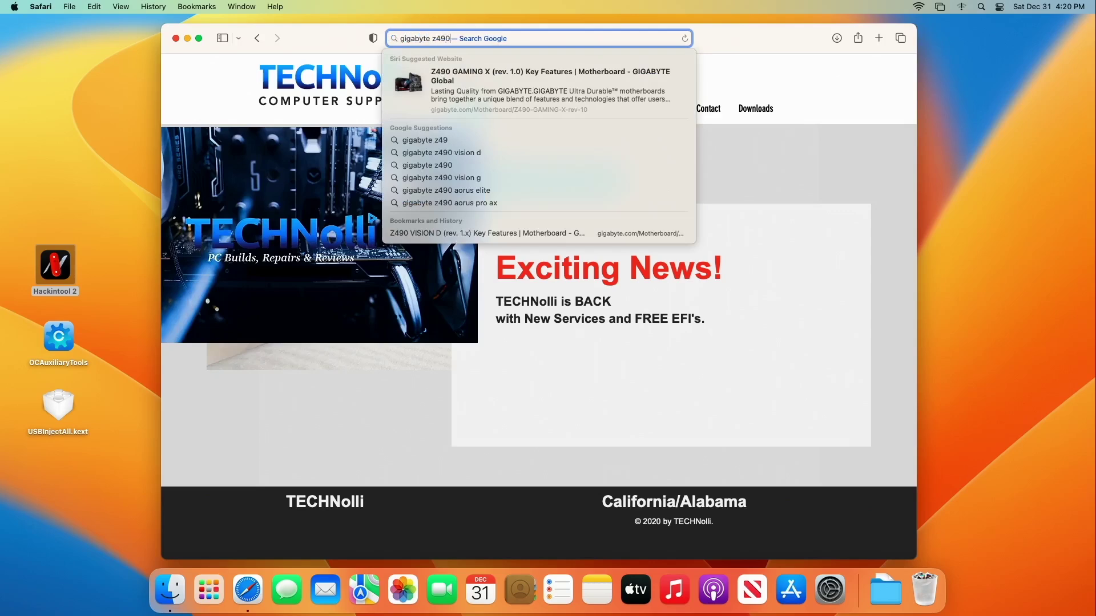
pyautogui.press('Down')
pyautogui.press('Down')
pyautogui.press('Down')
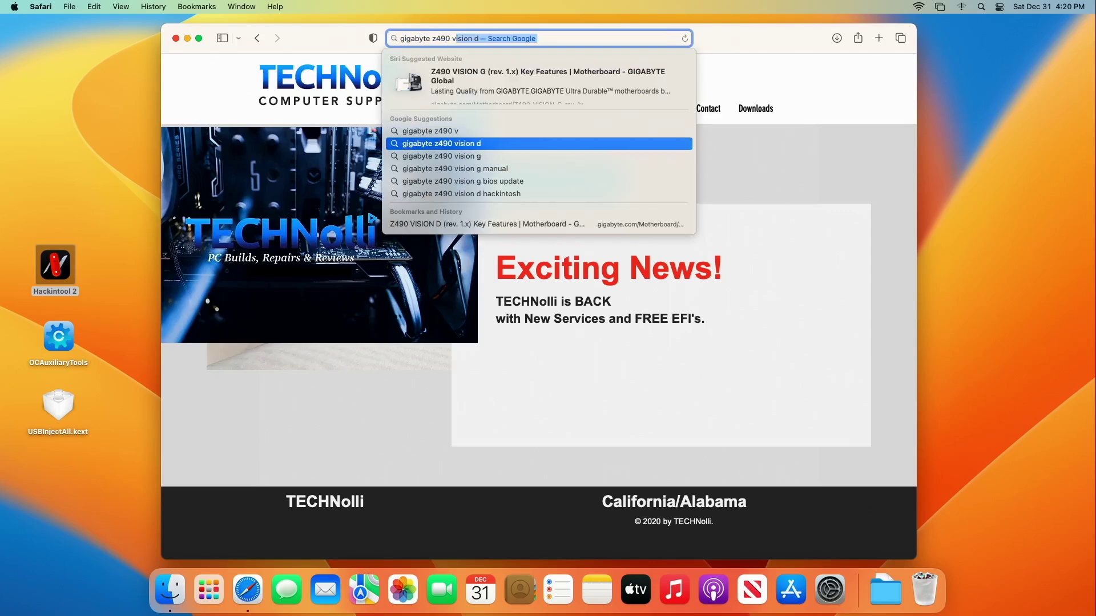
pyautogui.press('Return')
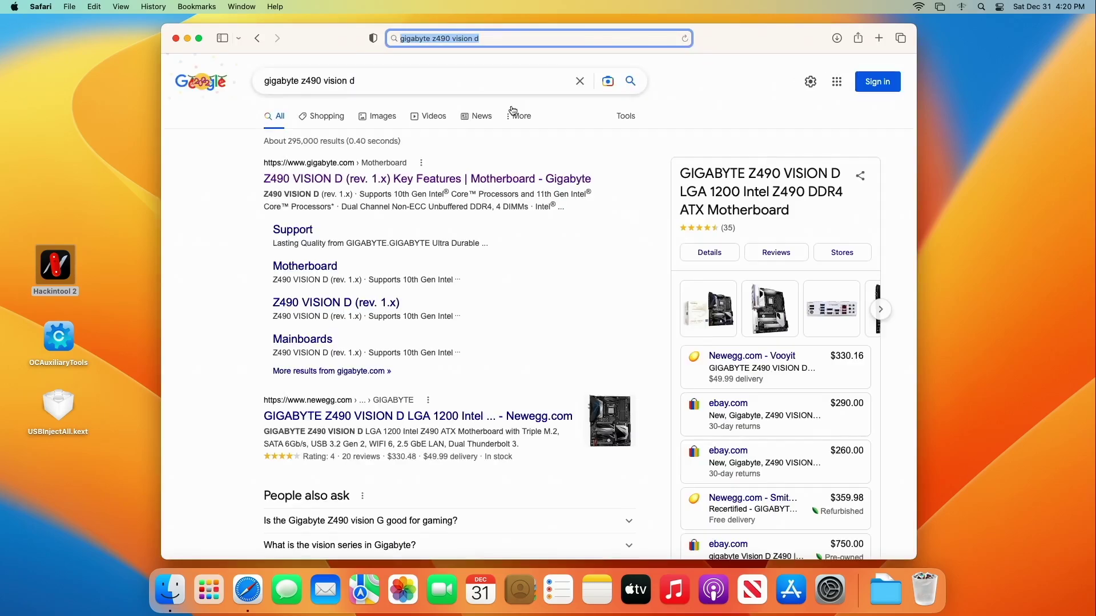
pyautogui.click(526, 180)
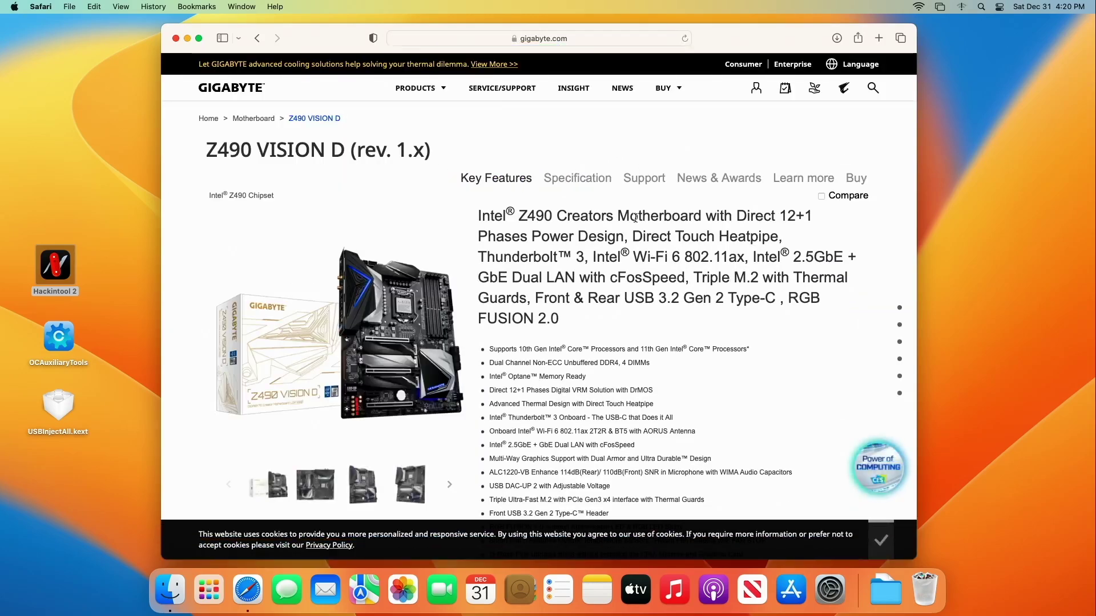
pyautogui.scroll(-3, 544, 311)
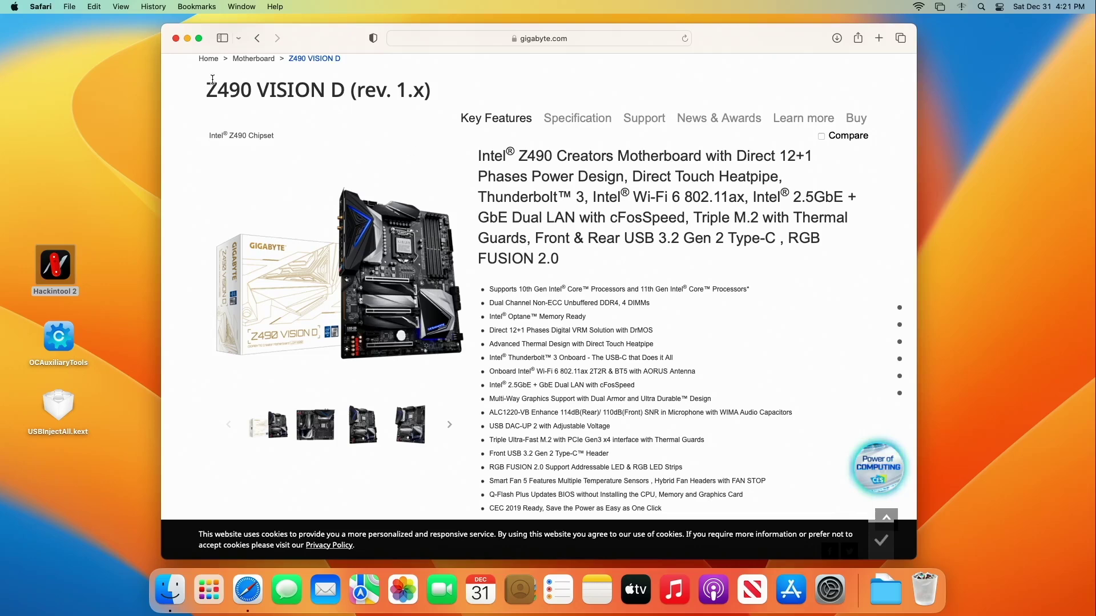
# Step back to the TECHNolli home page and open its FREE PC Repair page.
pyautogui.click(257, 38)
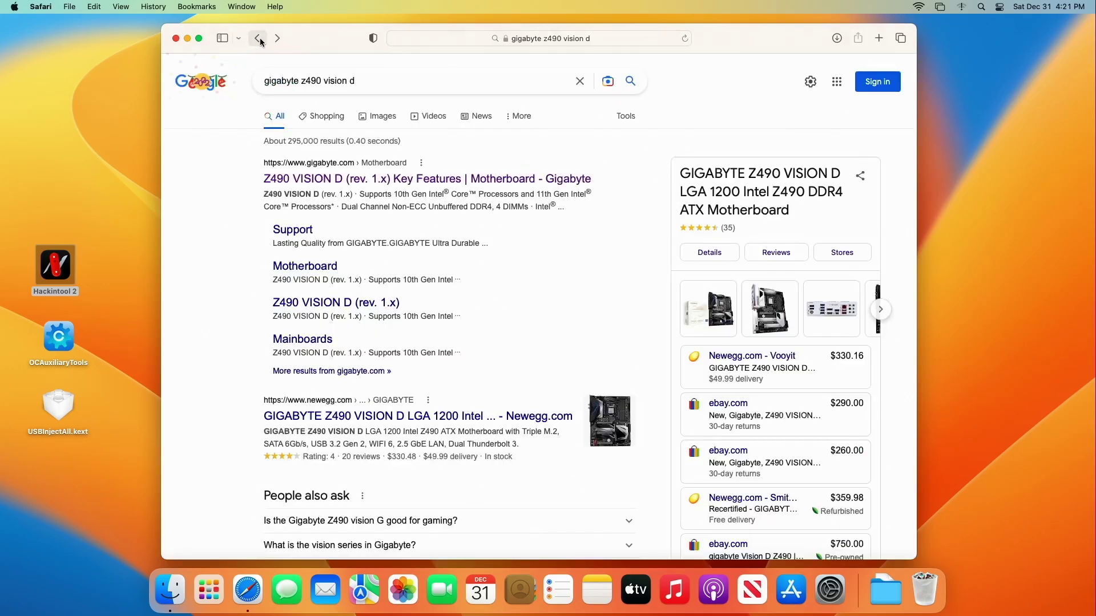
pyautogui.click(258, 38)
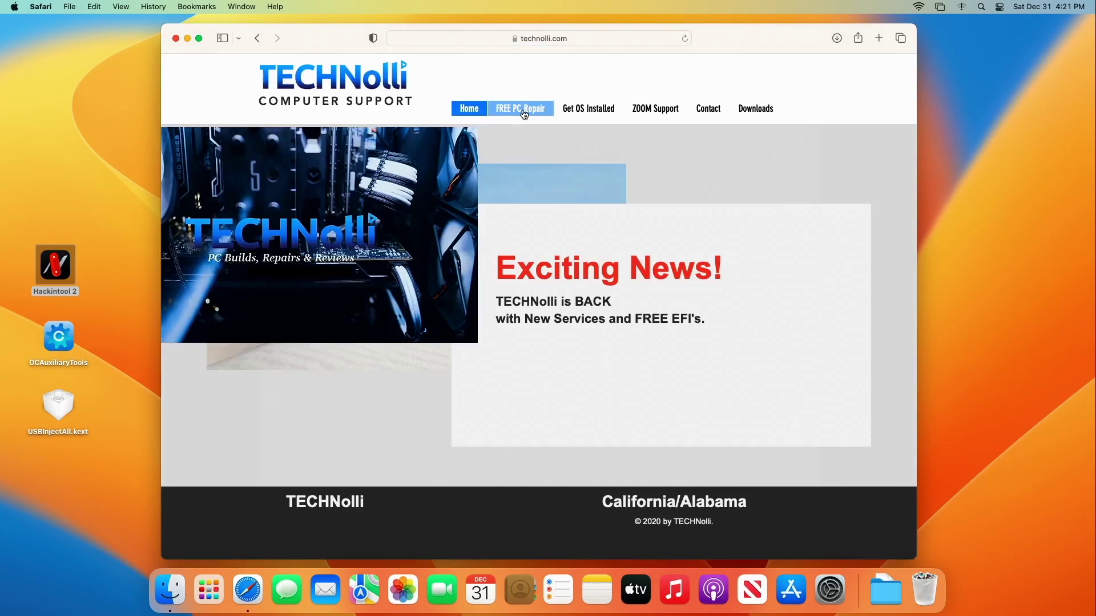
pyautogui.click(521, 109)
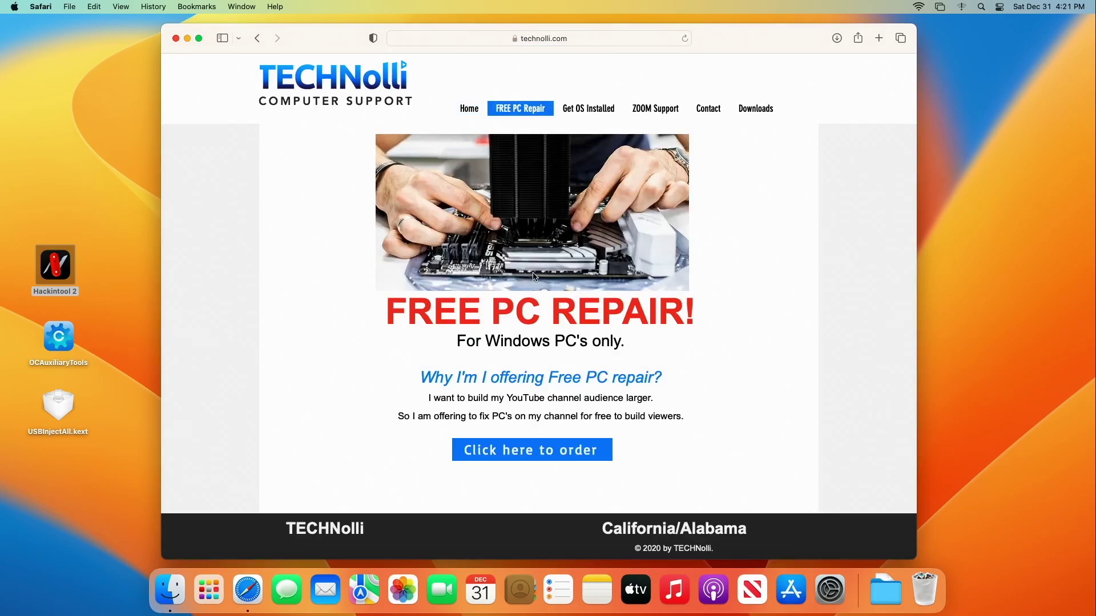
# Go back to the Safari start page and enter 'gigabye z490' as the new address.
pyautogui.click(258, 38)
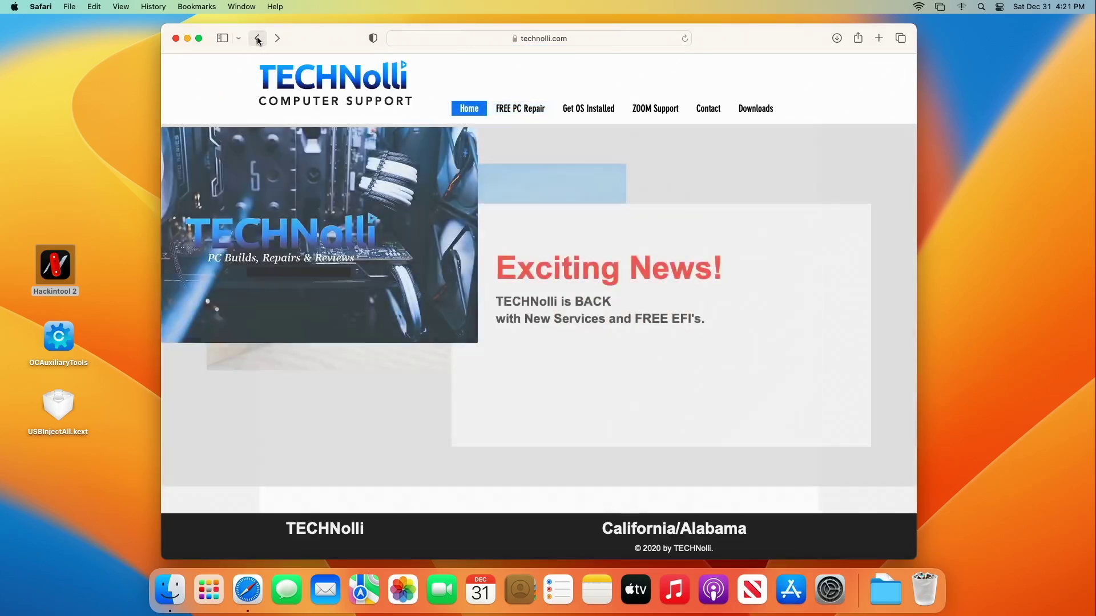
pyautogui.click(258, 38)
pyautogui.click(258, 39)
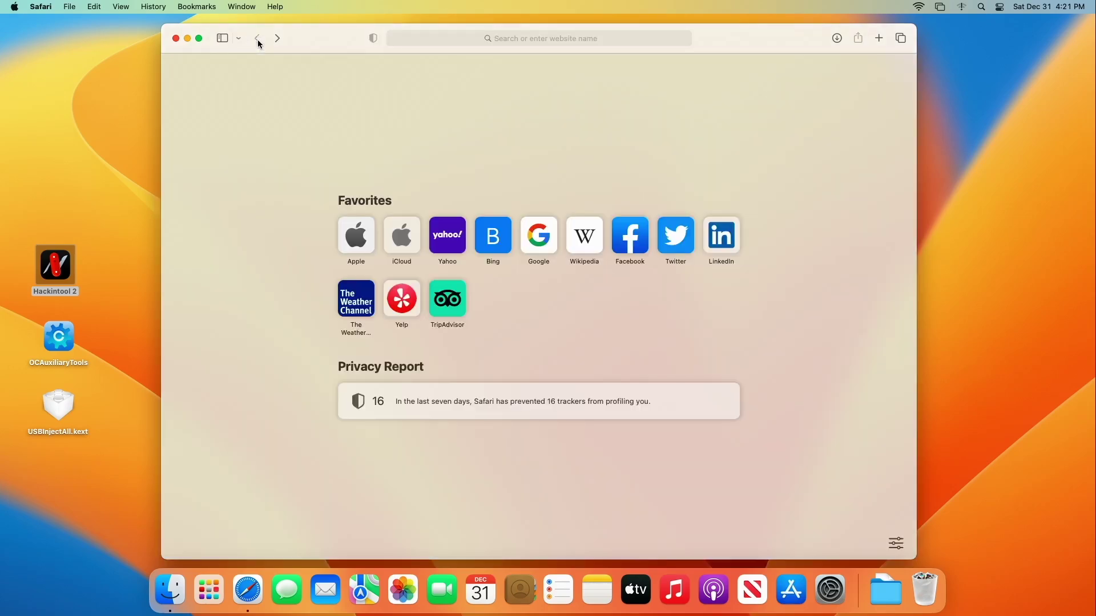
pyautogui.click(529, 39)
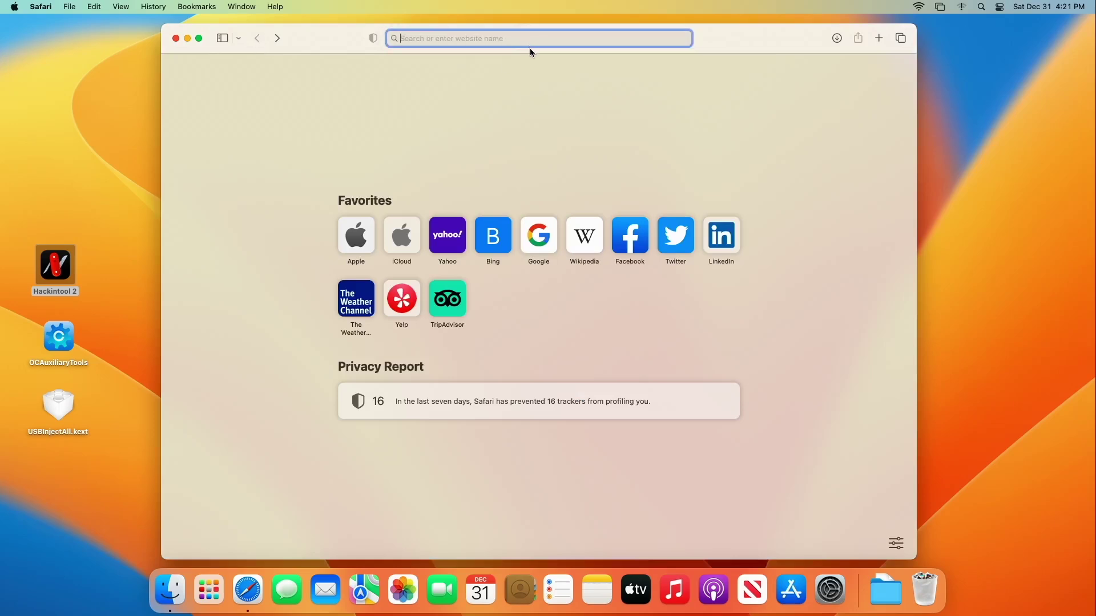
pyautogui.write('gigab')
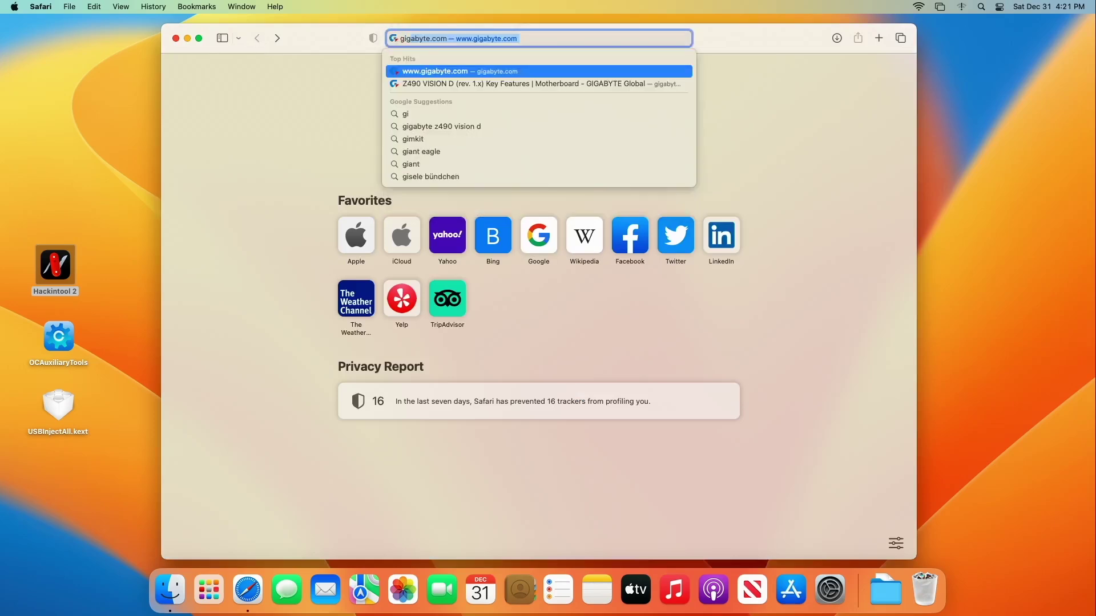
pyautogui.write('ye')
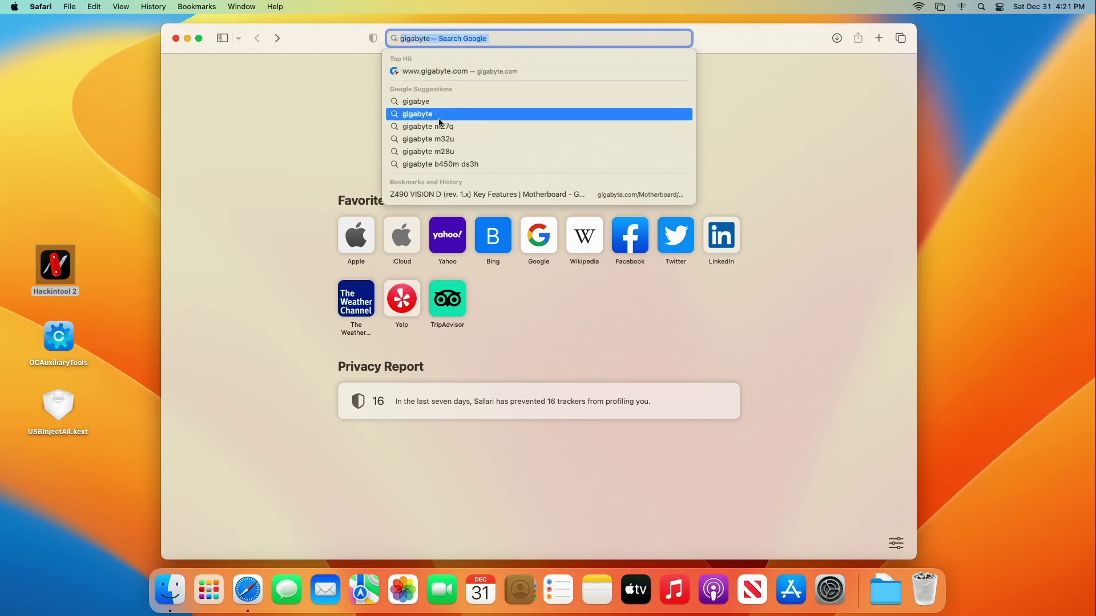
pyautogui.write(' z490')
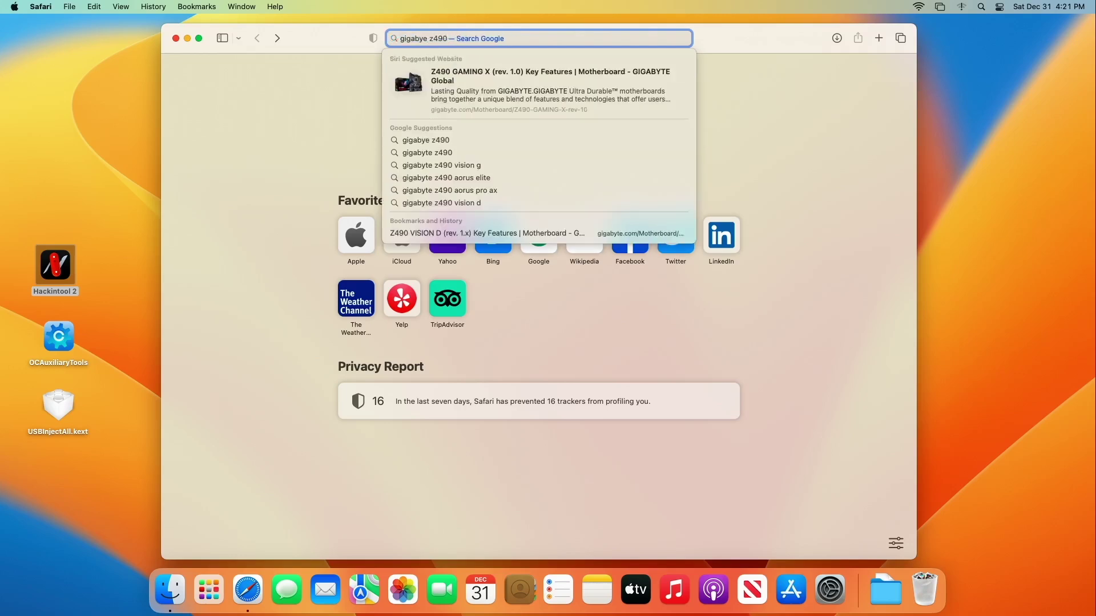
# Open the Z490 VISION D product page from history and scroll through its key features.
pyautogui.click(488, 233)
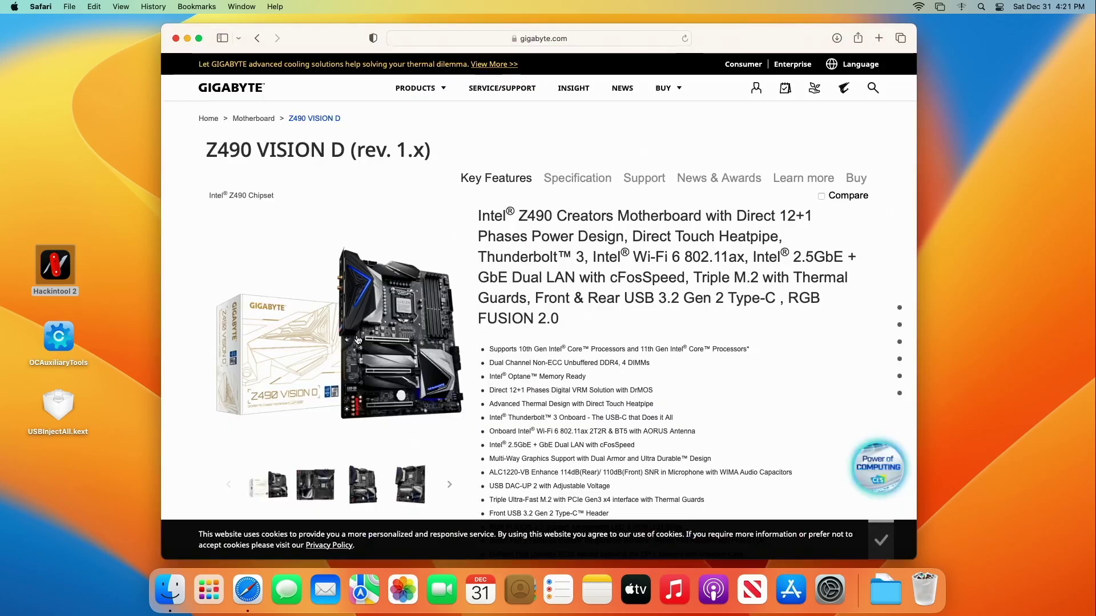
pyautogui.scroll(-3, 538, 311)
pyautogui.scroll(3, 540, 308)
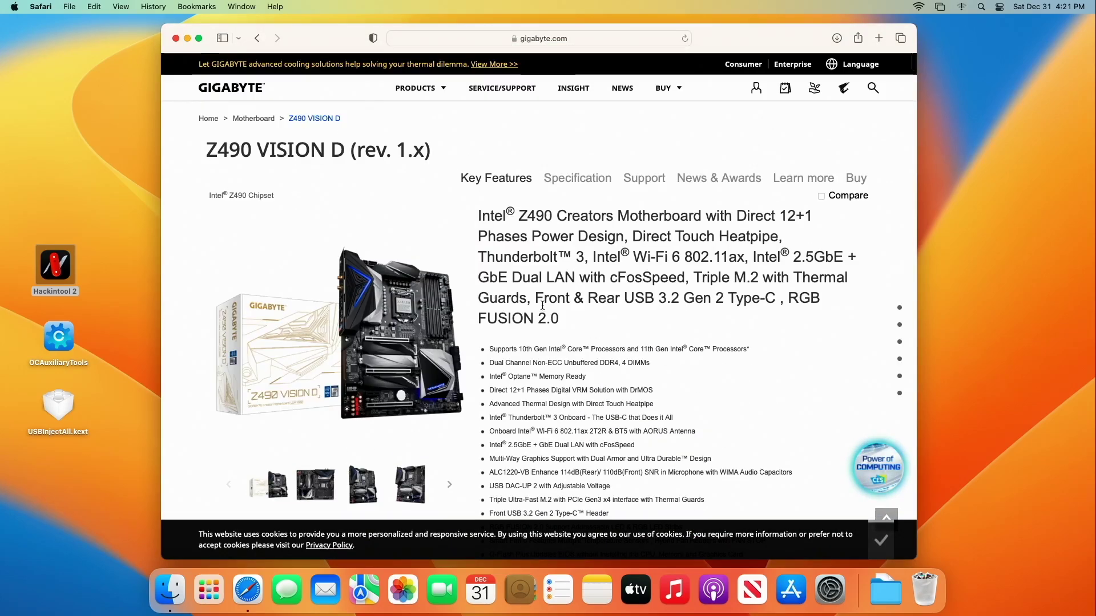
pyautogui.scroll(-3, 541, 304)
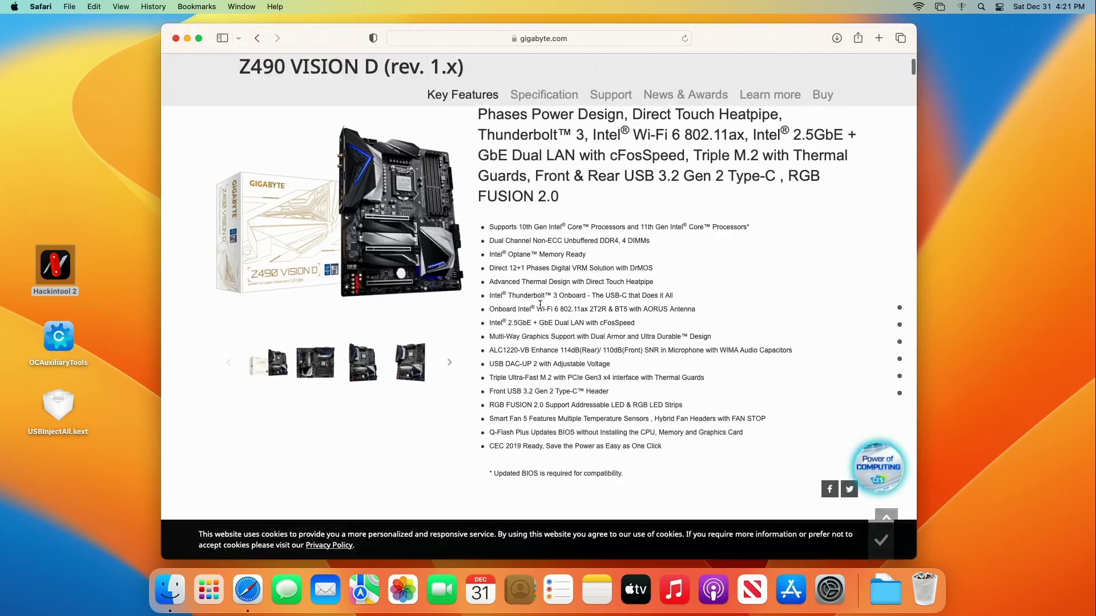
pyautogui.scroll(3, 536, 303)
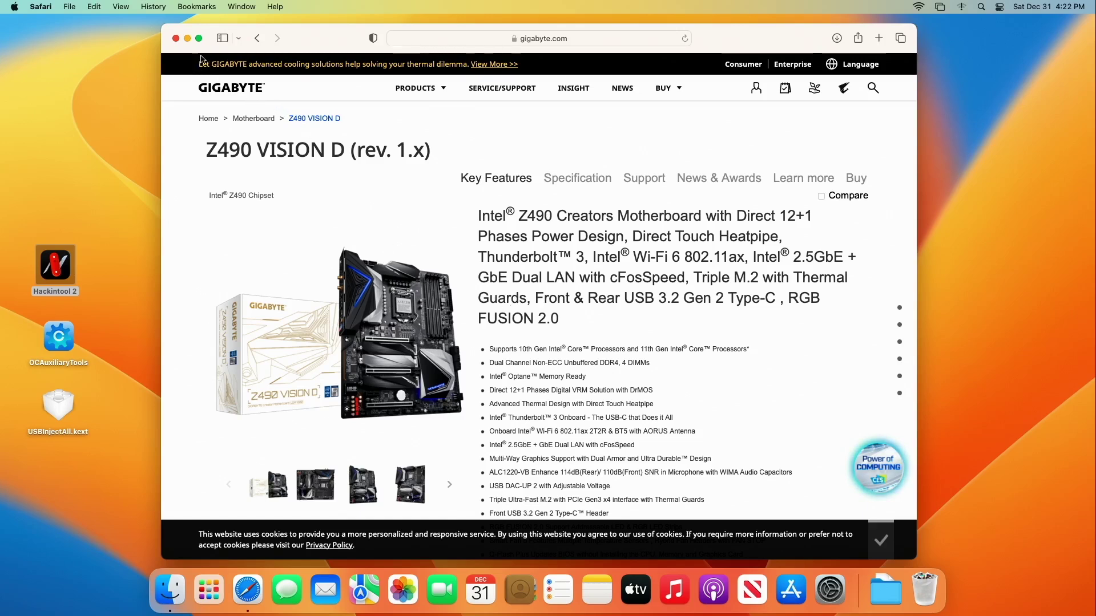
pyautogui.click(177, 38)
pyautogui.click(245, 102)
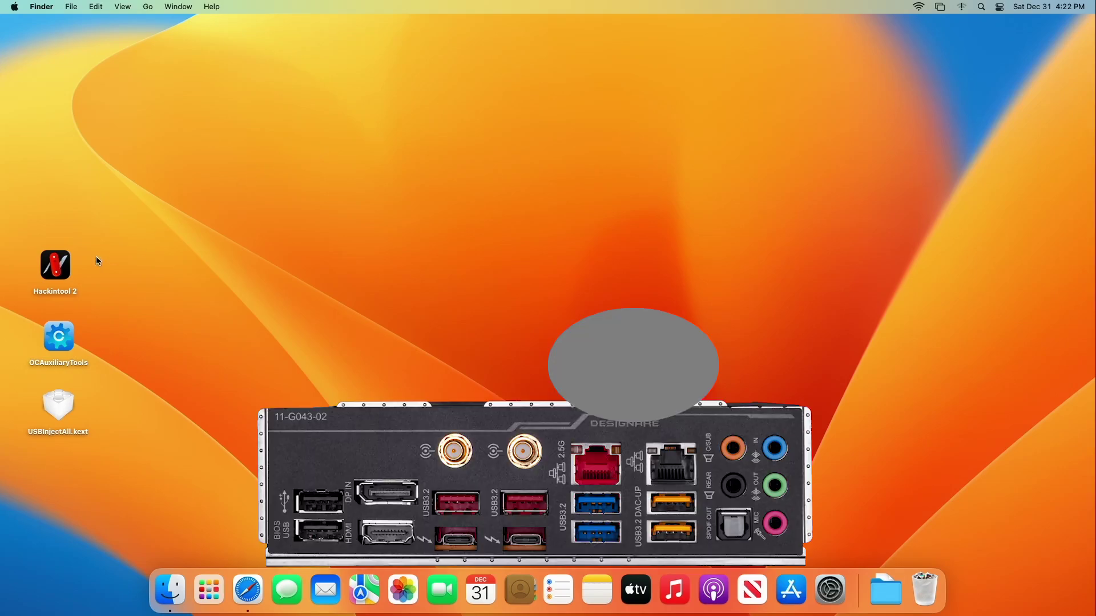
# Launch Hackintool, reposition its window, and show the XHC controllers and USB ports HS01–HS14, SS01.
pyautogui.doubleClick(64, 271)
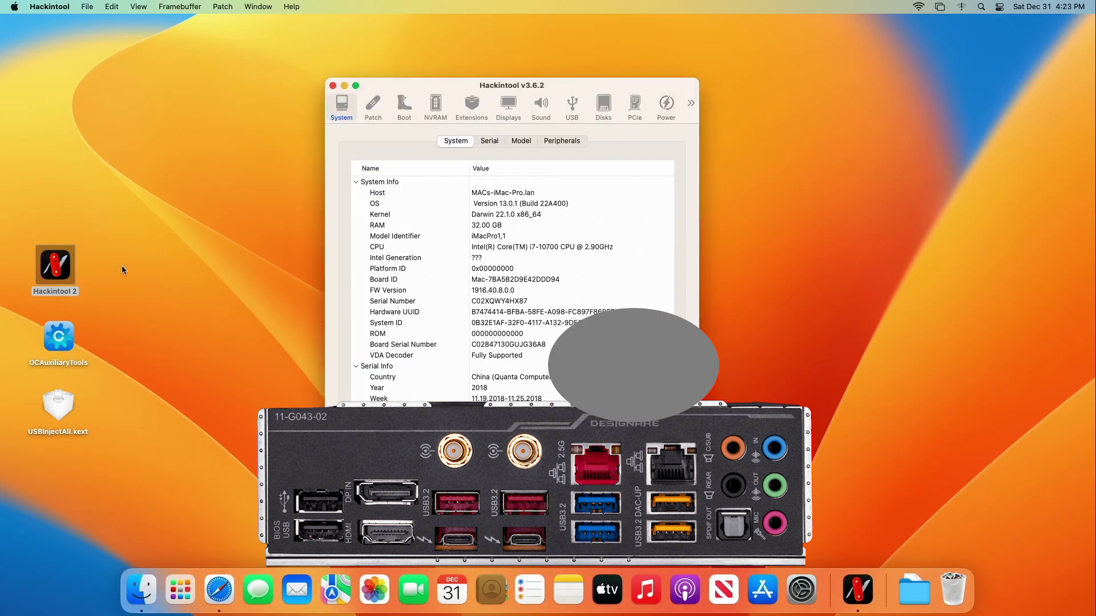
pyautogui.moveTo(564, 84); pyautogui.dragTo(568, 71)
pyautogui.click(576, 96)
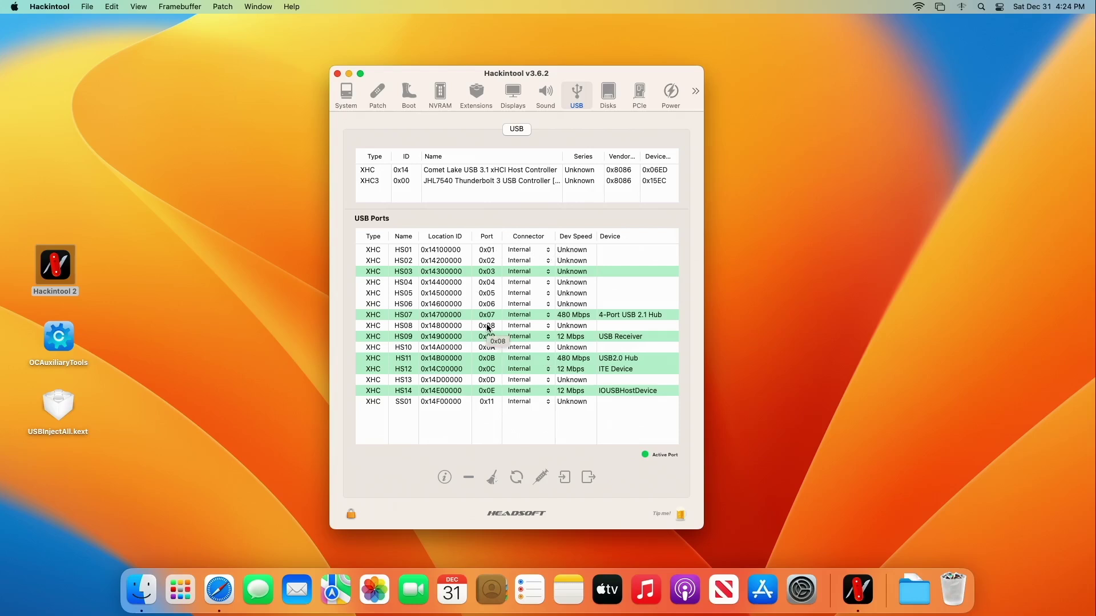
# With devices plugged in to activate HS03–HS07, HS09–HS12 and HS14, select then deselect USBInjectAll.kext.
pyautogui.click(861, 76)
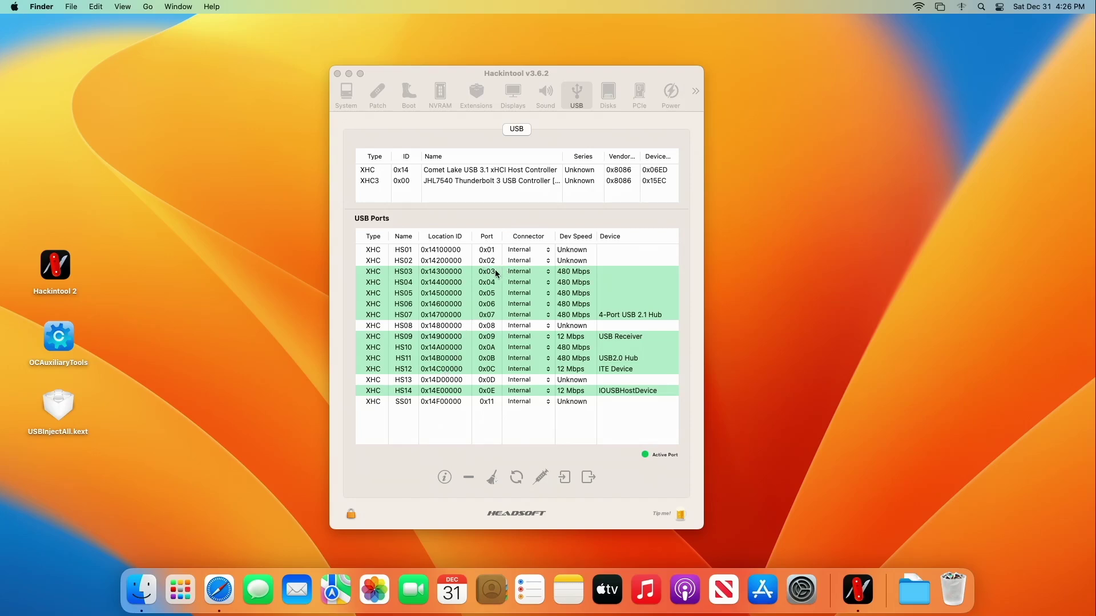
pyautogui.click(65, 413)
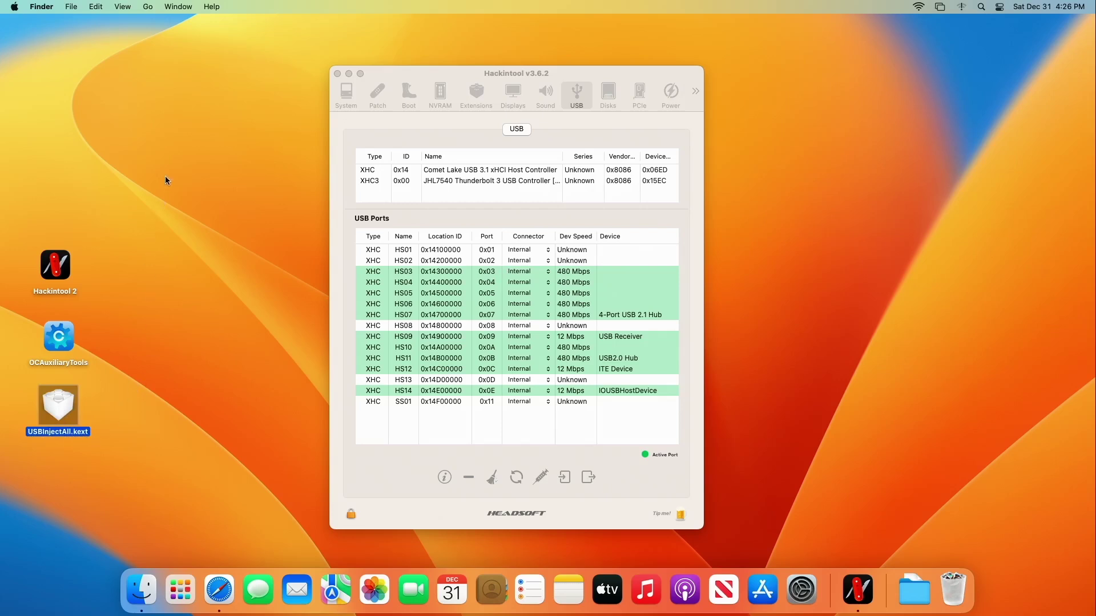
pyautogui.click(201, 185)
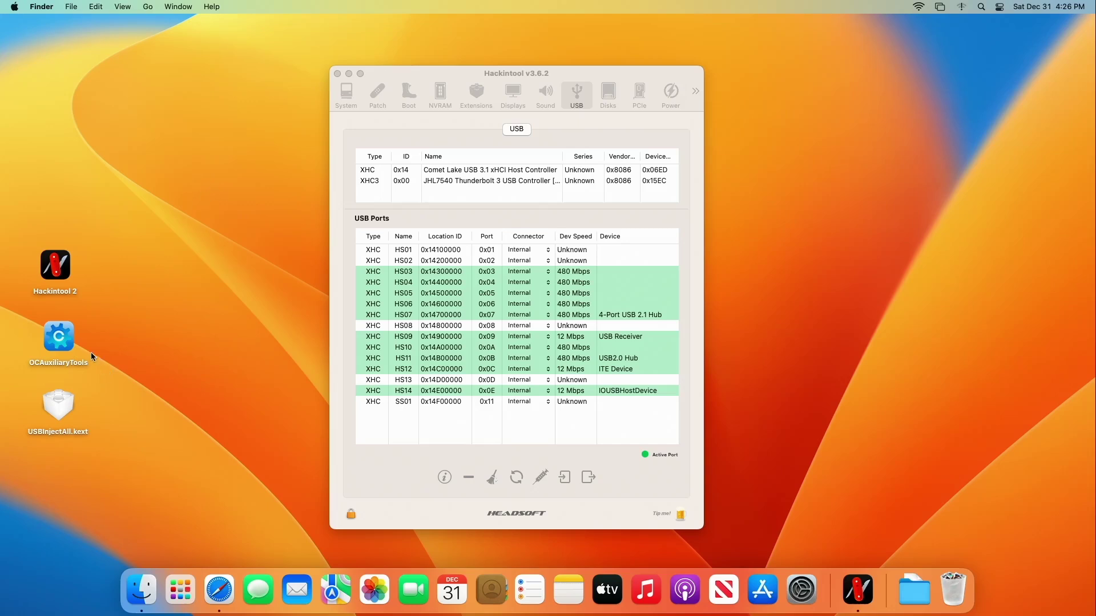
# Launch OCAuxiliaryTools from its desktop icon.
pyautogui.click(65, 339)
pyautogui.rightClick(65, 339)
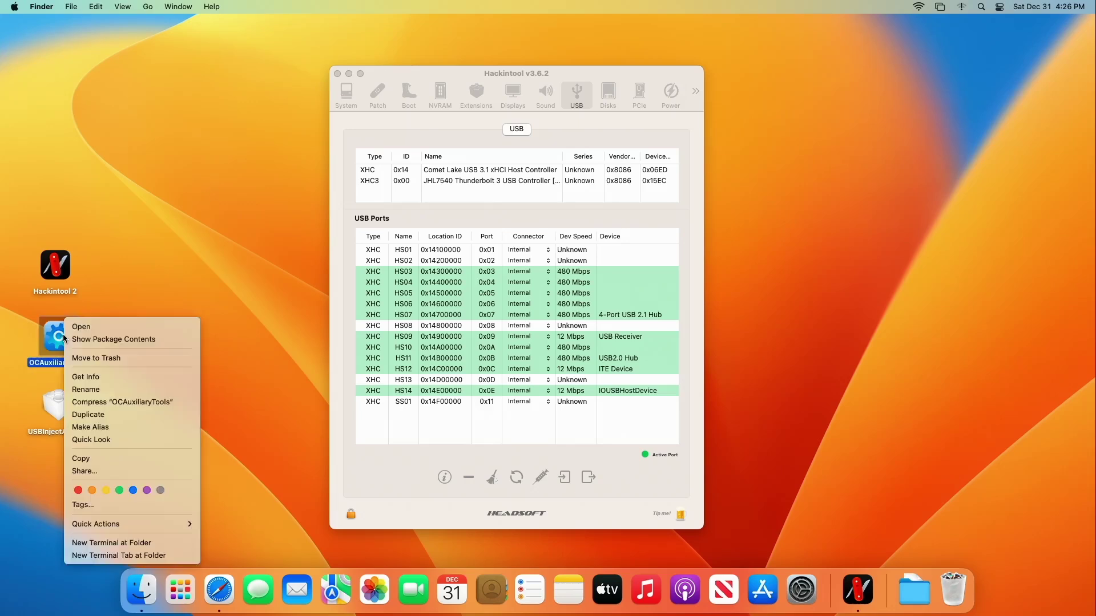
pyautogui.click(72, 326)
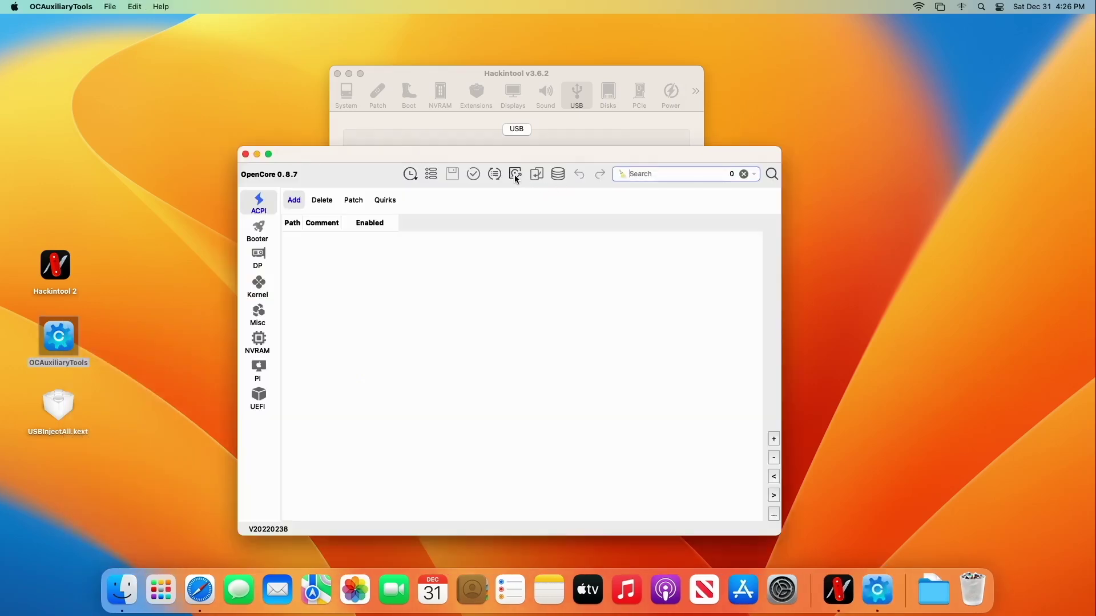
# Mount the EFI partition and open its config.plist, authorising with the admin password.
pyautogui.click(515, 174)
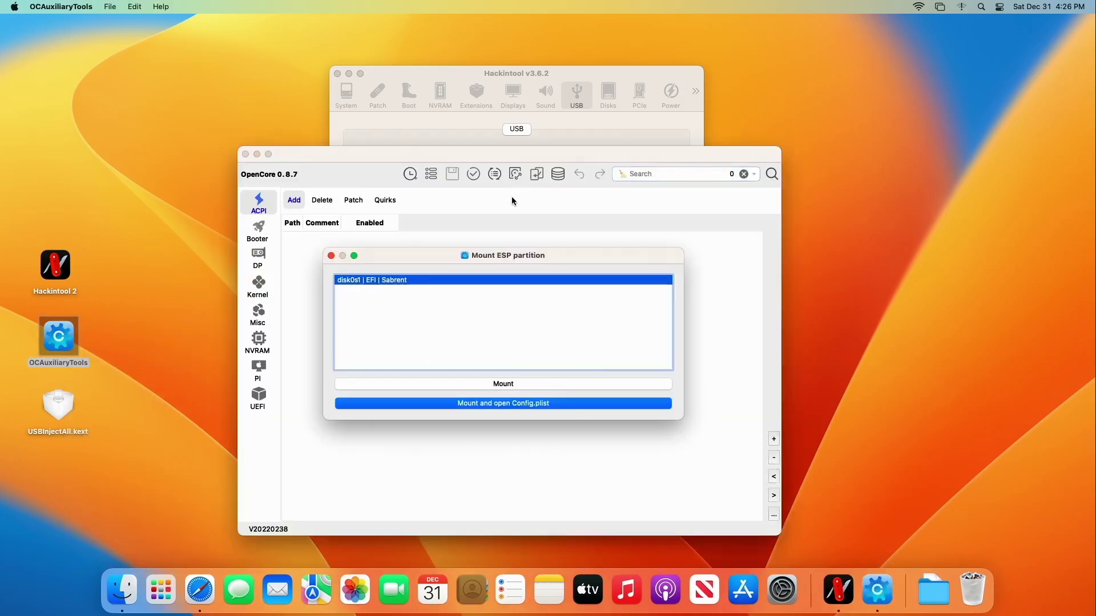
pyautogui.click(495, 403)
pyautogui.write('****')
pyautogui.press('Return')
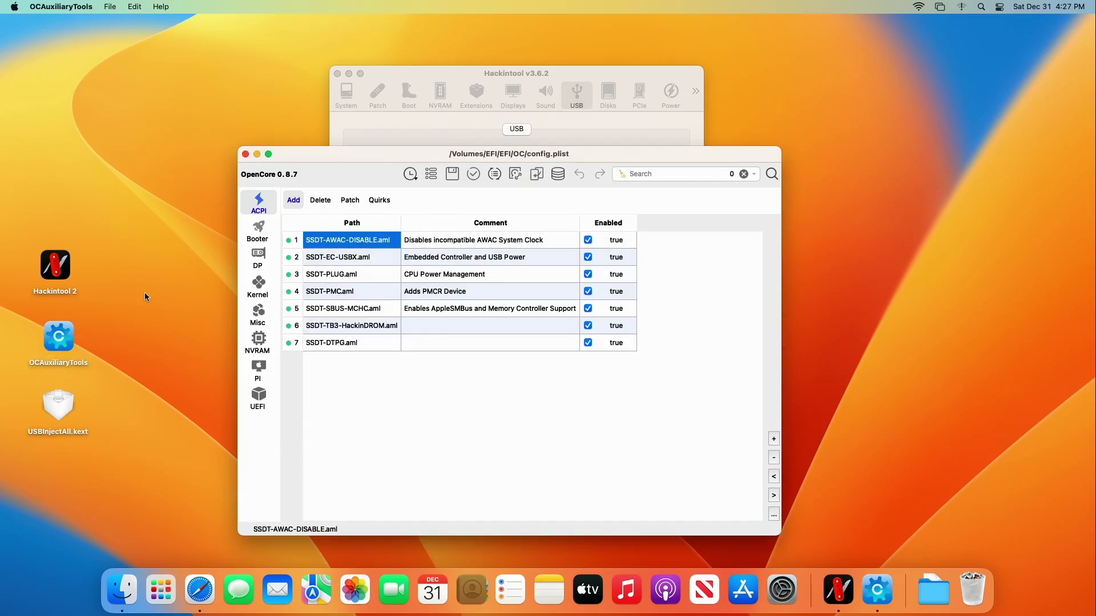
# Enable the XhciPortLimit quirk under Kernel > Quirks, then return to the Kernel Add kext list.
pyautogui.click(258, 296)
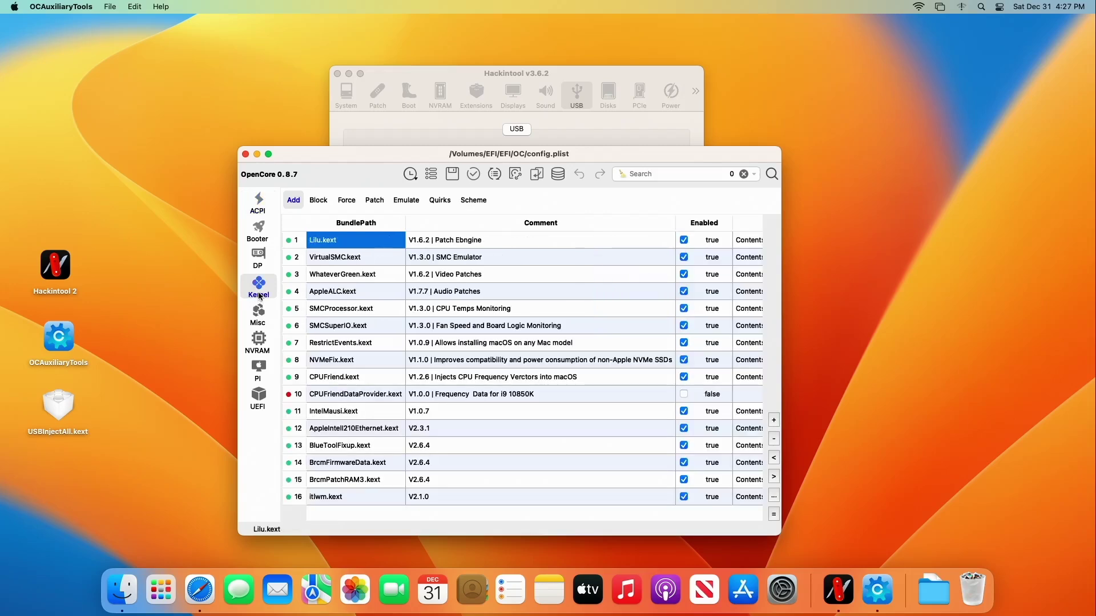
pyautogui.click(445, 203)
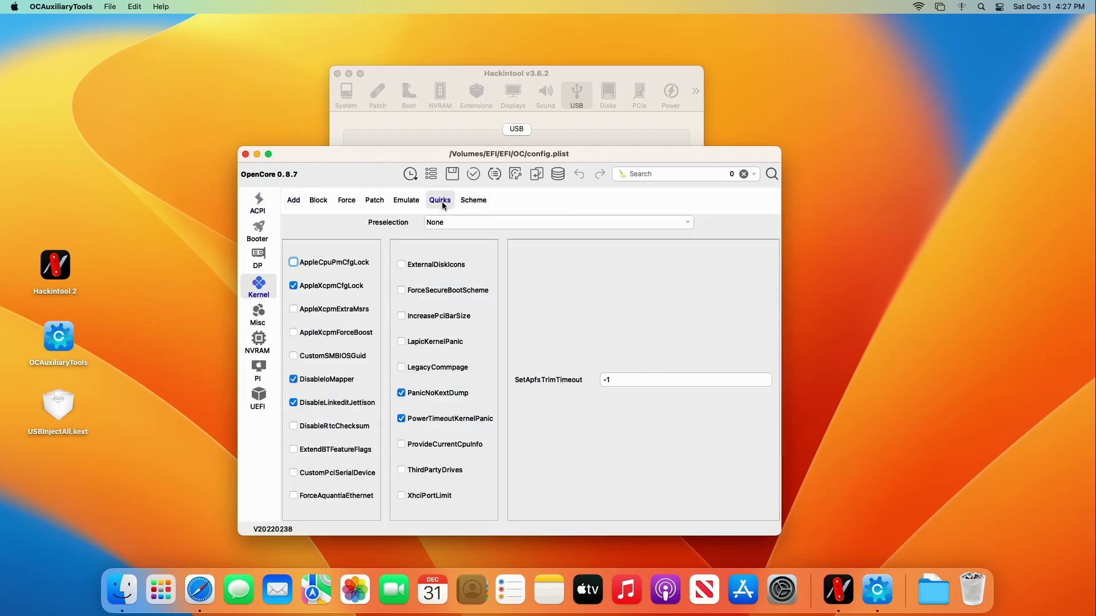
pyautogui.click(402, 496)
pyautogui.click(294, 201)
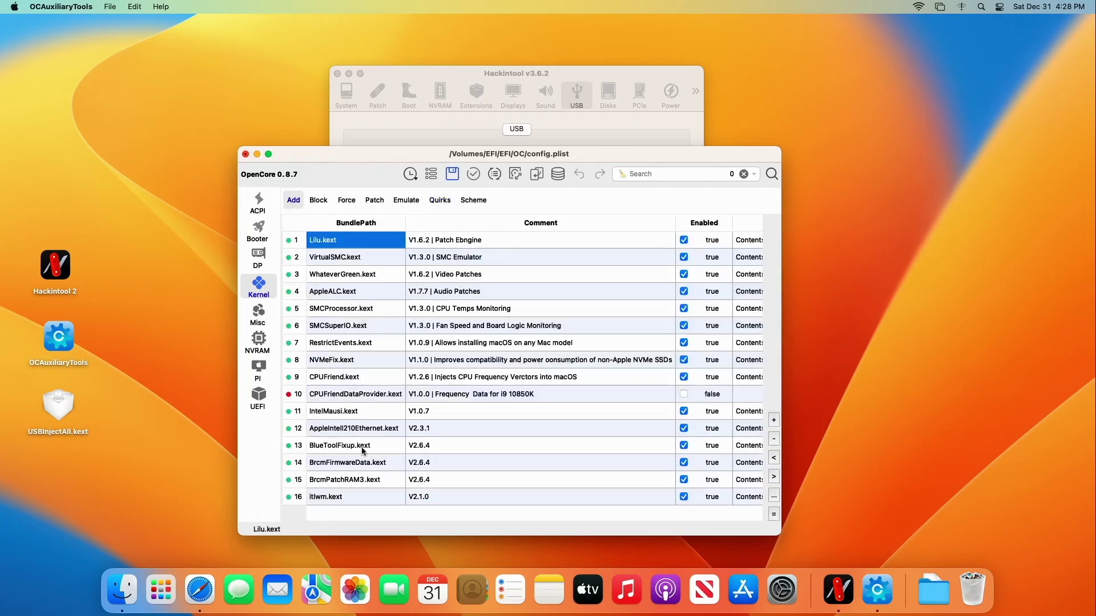
pyautogui.click(66, 415)
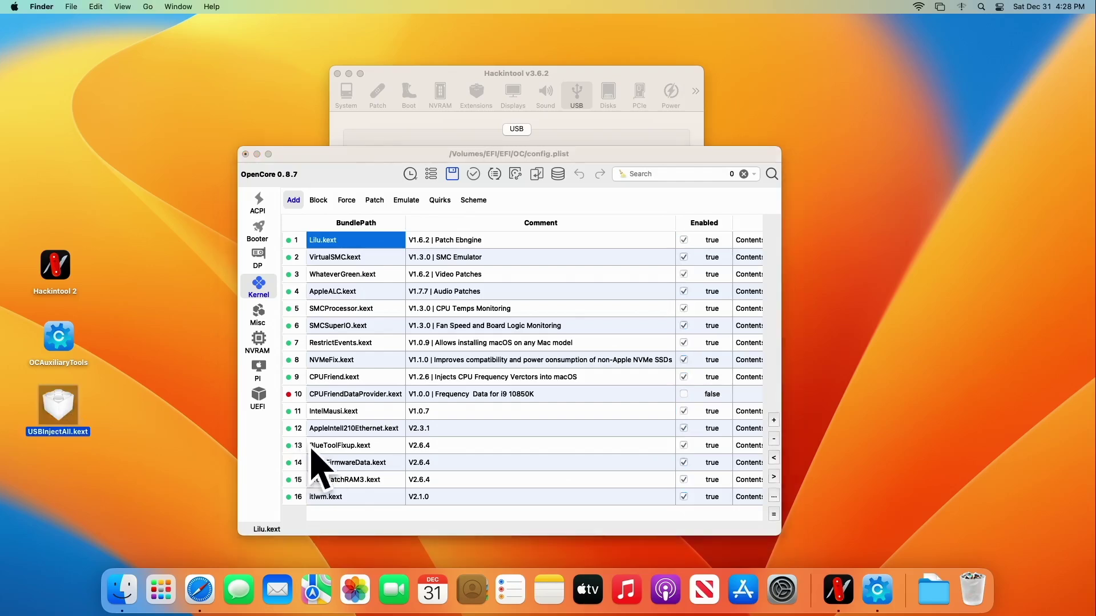
# Copy USBInjectAll.kext from the desktop into the EFI drive's EFI/OC/Kexts folder, then close the window.
pyautogui.click(149, 6)
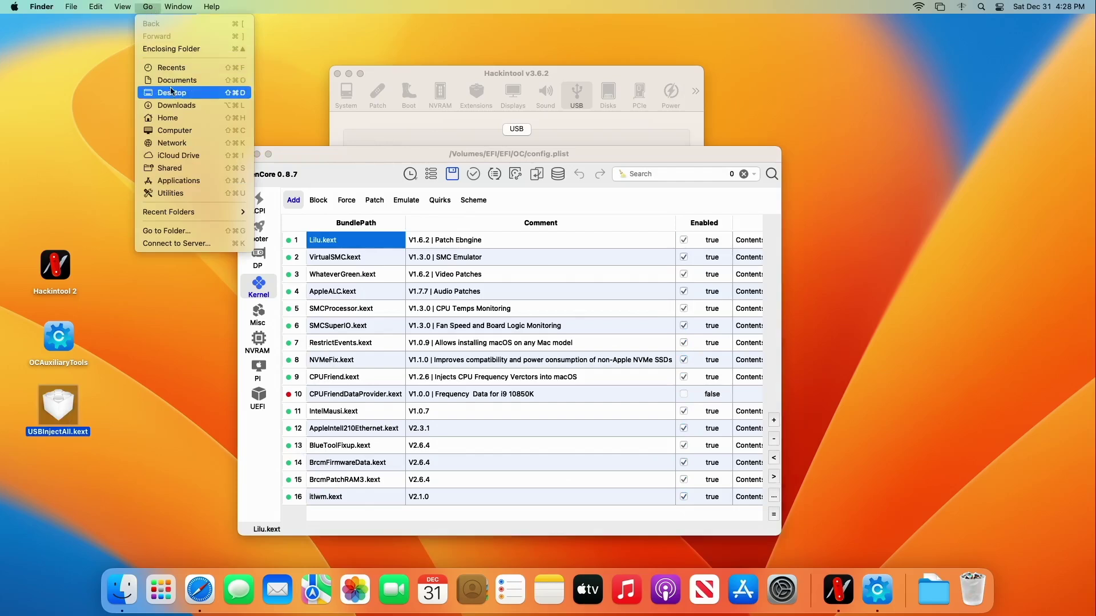
pyautogui.click(173, 131)
pyautogui.click(399, 163)
pyautogui.doubleClick(403, 158)
pyautogui.doubleClick(402, 155)
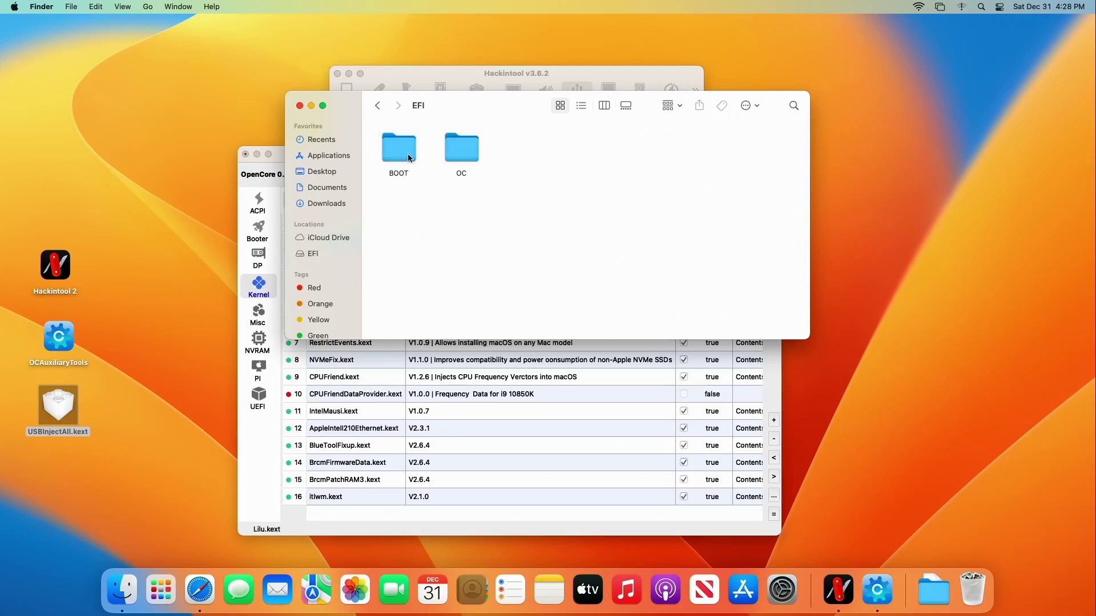
pyautogui.doubleClick(457, 156)
pyautogui.click(594, 149)
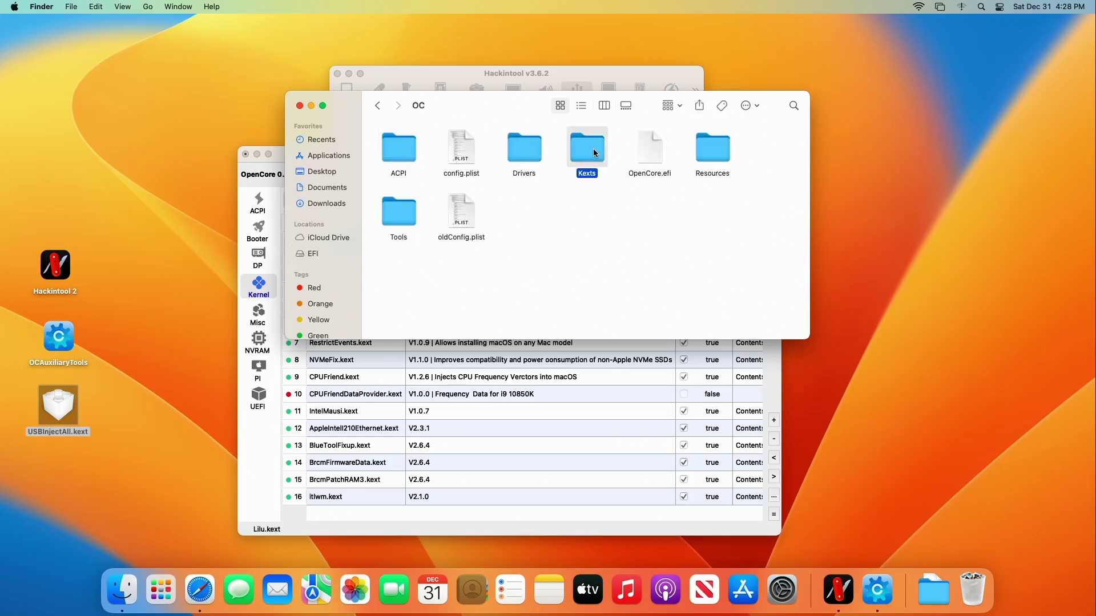
pyautogui.doubleClick(592, 148)
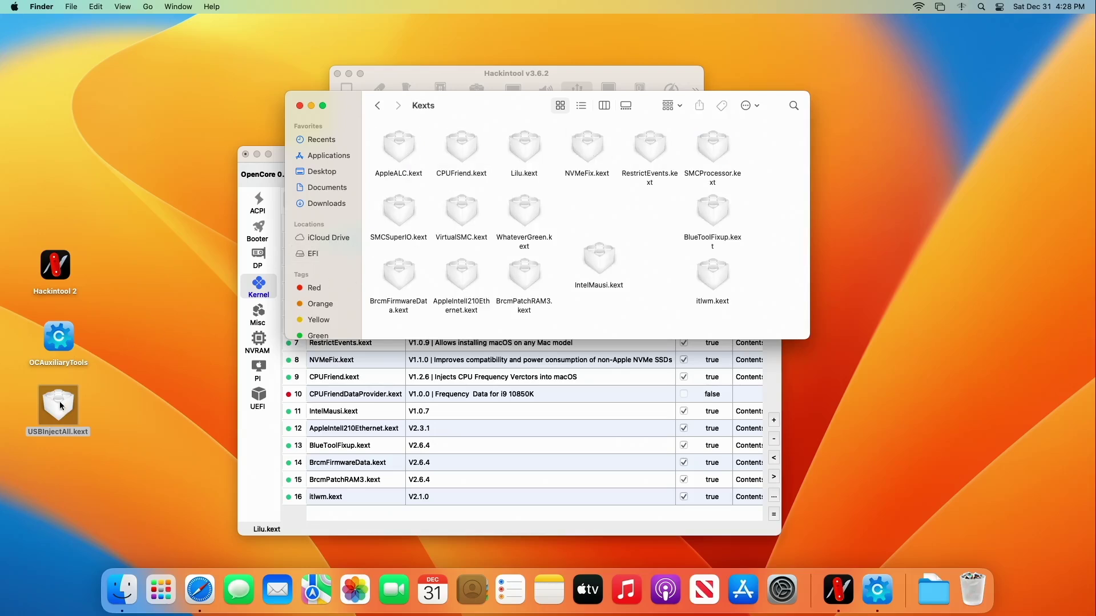
pyautogui.moveTo(60, 404); pyautogui.dragTo(592, 204)
pyautogui.click(298, 107)
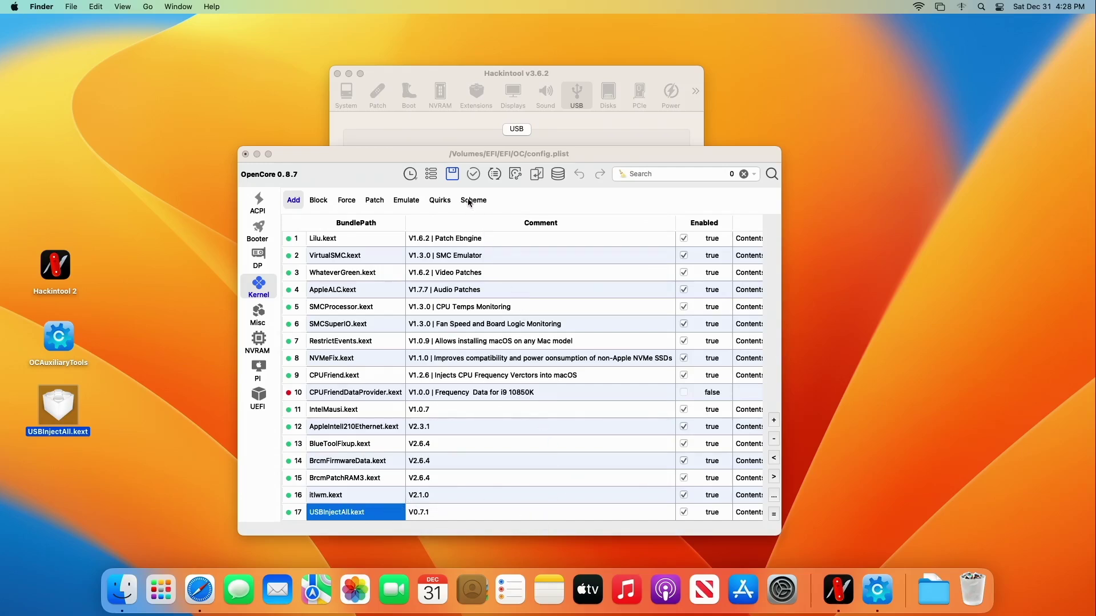
# Bring the config.plist window forward and close it, quitting OCAuxiliaryTools.
pyautogui.click(453, 175)
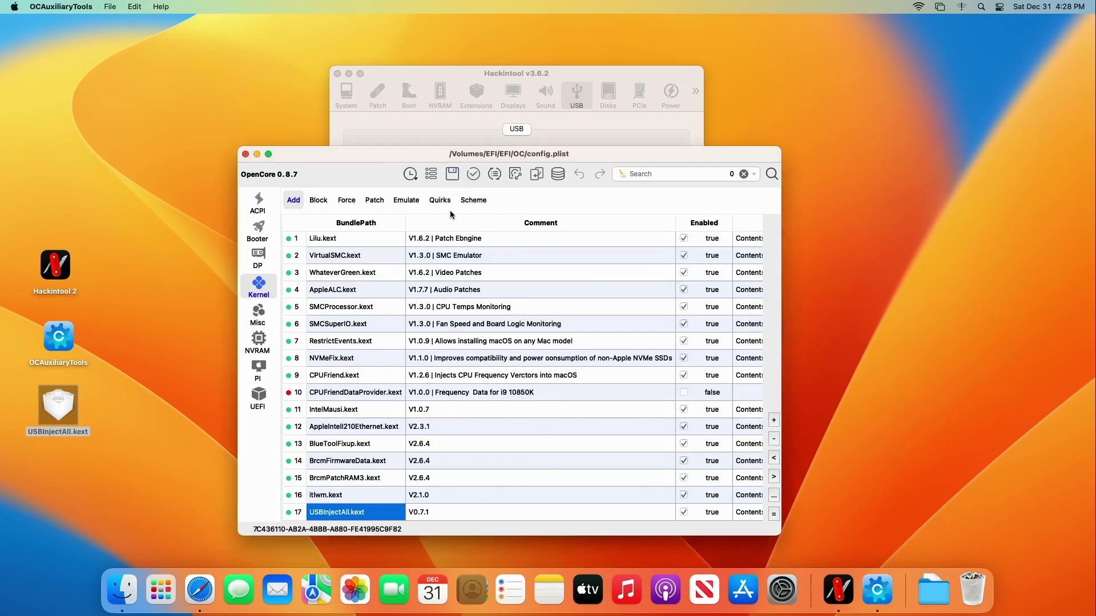
pyautogui.click(245, 155)
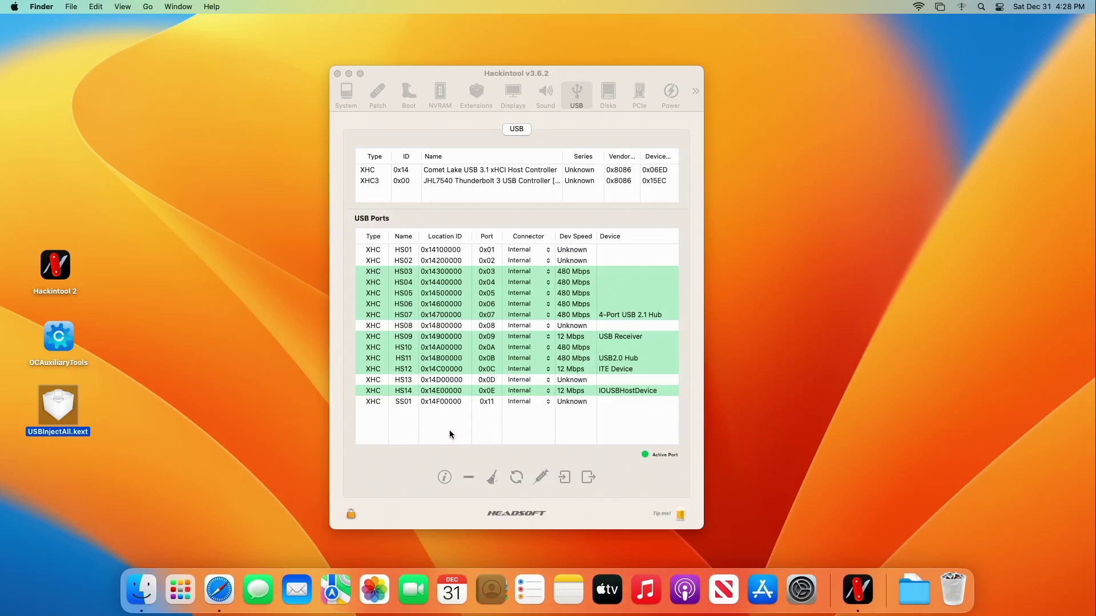
# Restart macOS from the Apple menu and sign back in with the login password.
pyautogui.click(15, 7)
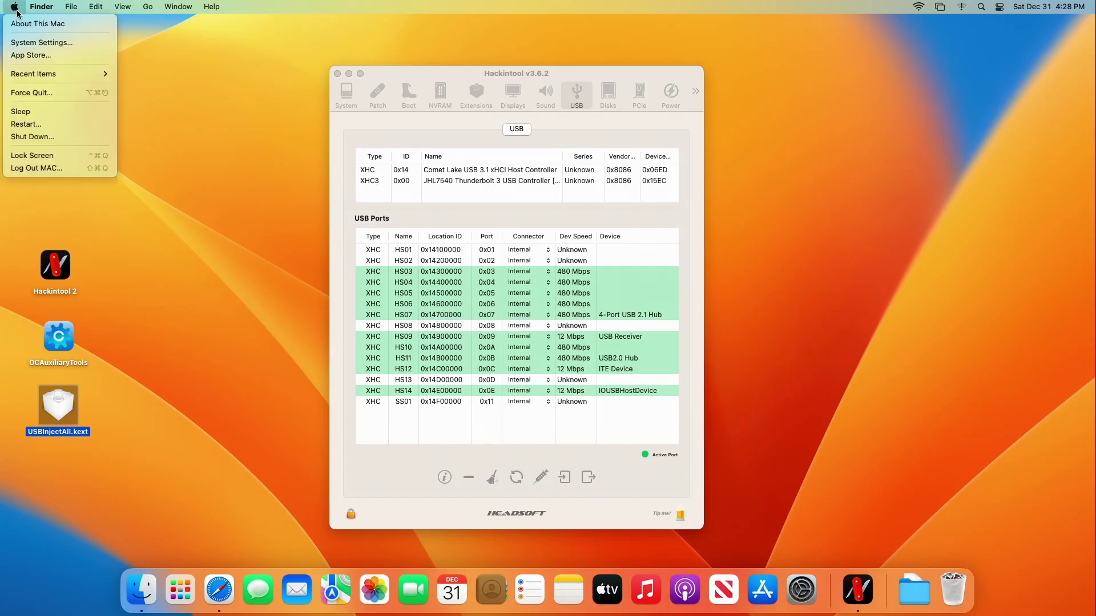
pyautogui.click(26, 124)
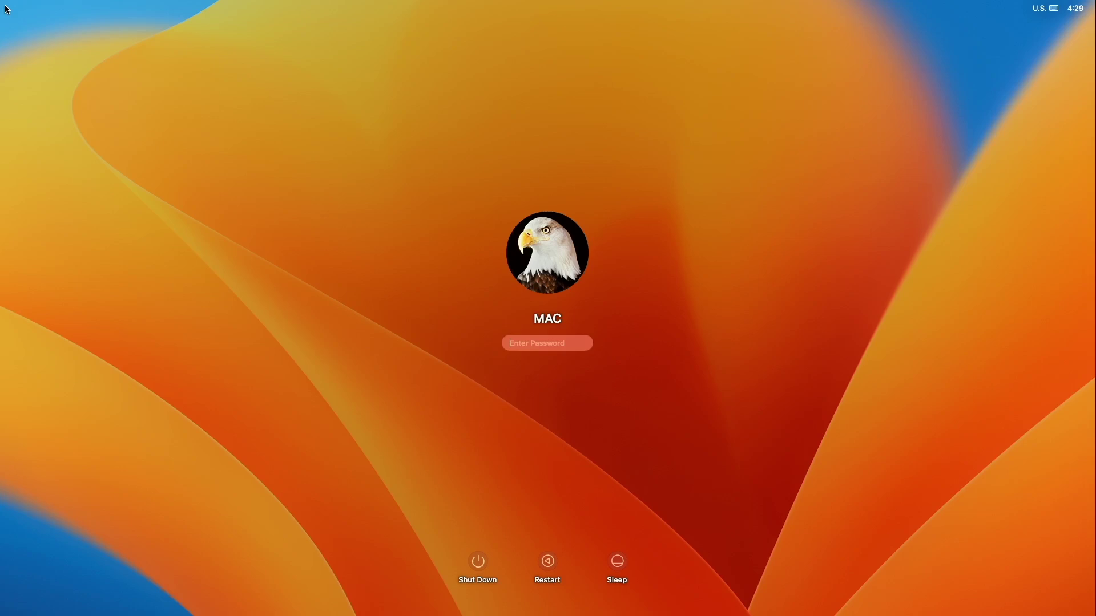
pyautogui.write('aaaa')
pyautogui.press('Return')
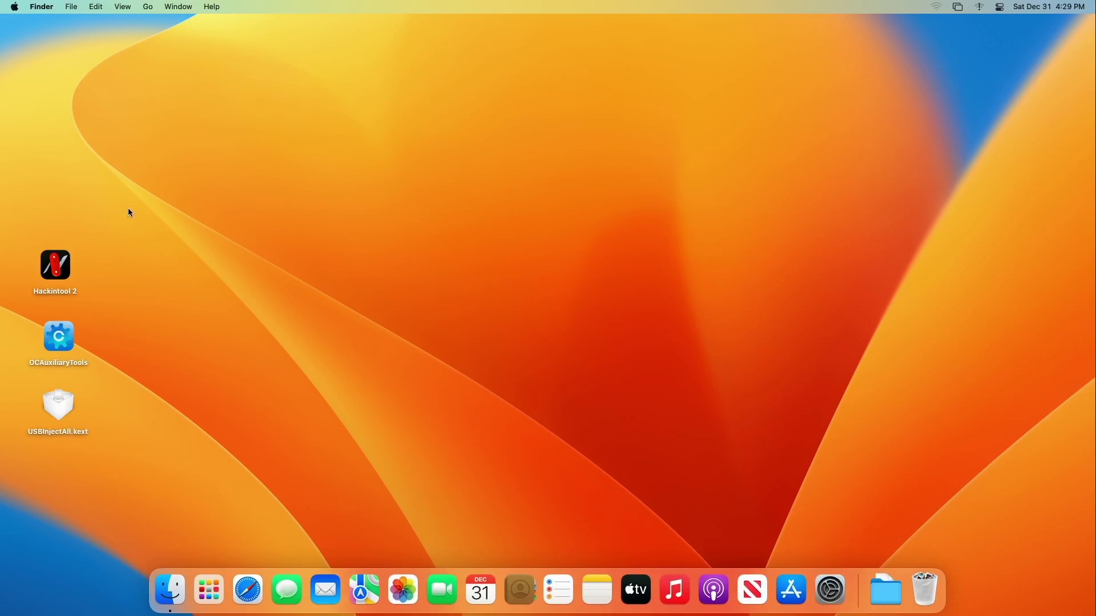
# Reopen Hackintool's USB tab and enlarge the window to list ports through SS10, with SS07 at 5 Gbps.
pyautogui.doubleClick(62, 270)
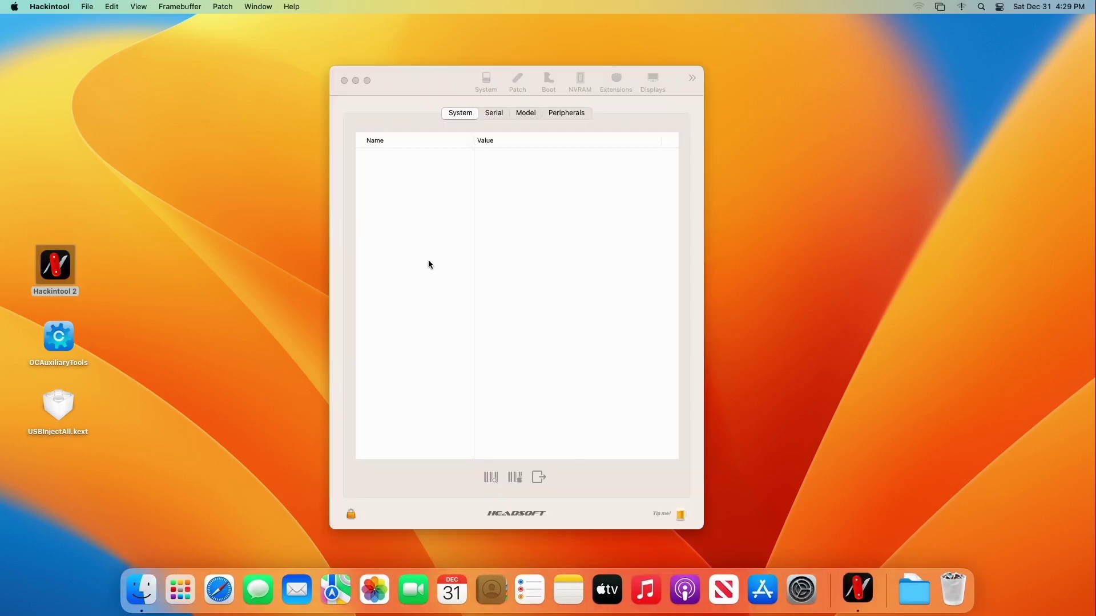
pyautogui.click(576, 96)
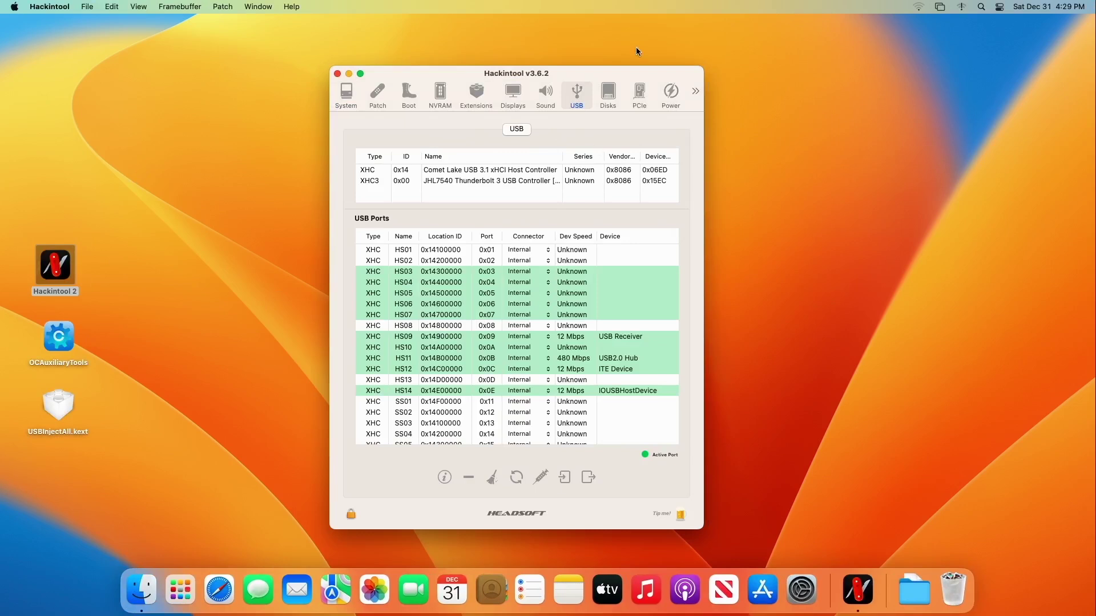
pyautogui.moveTo(630, 67); pyautogui.dragTo(605, 7)
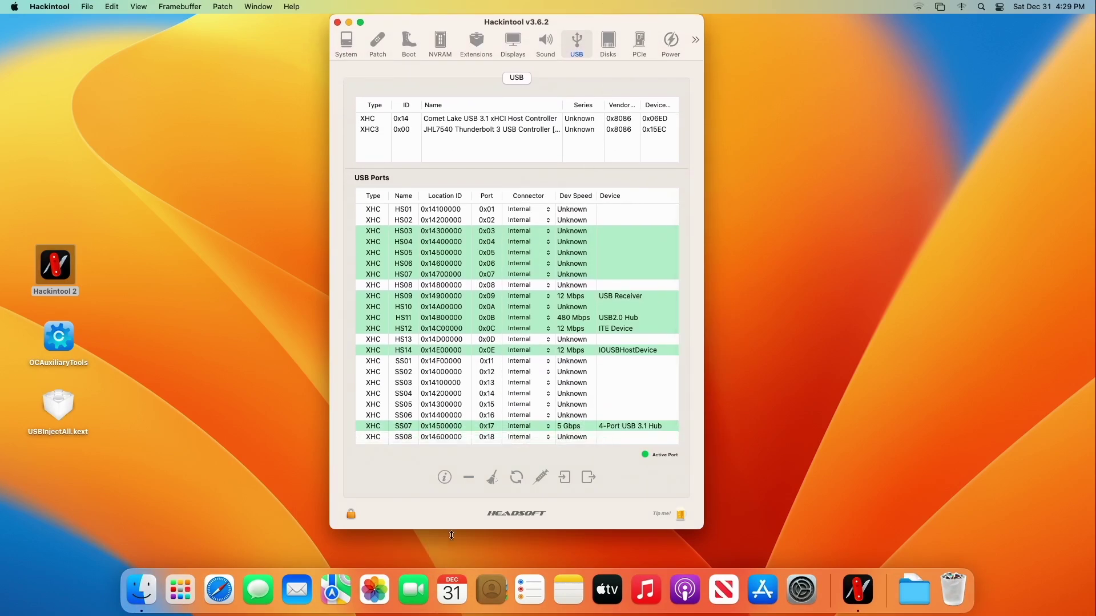
pyautogui.moveTo(445, 530); pyautogui.dragTo(434, 579)
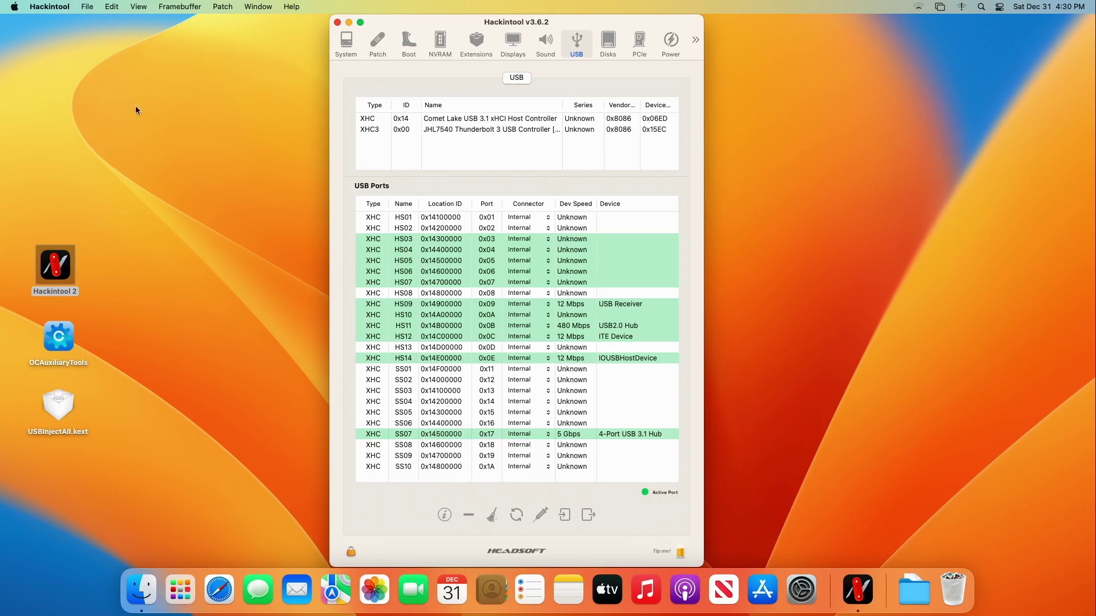
# Restart the computer into the BIOS.
pyautogui.click(15, 7)
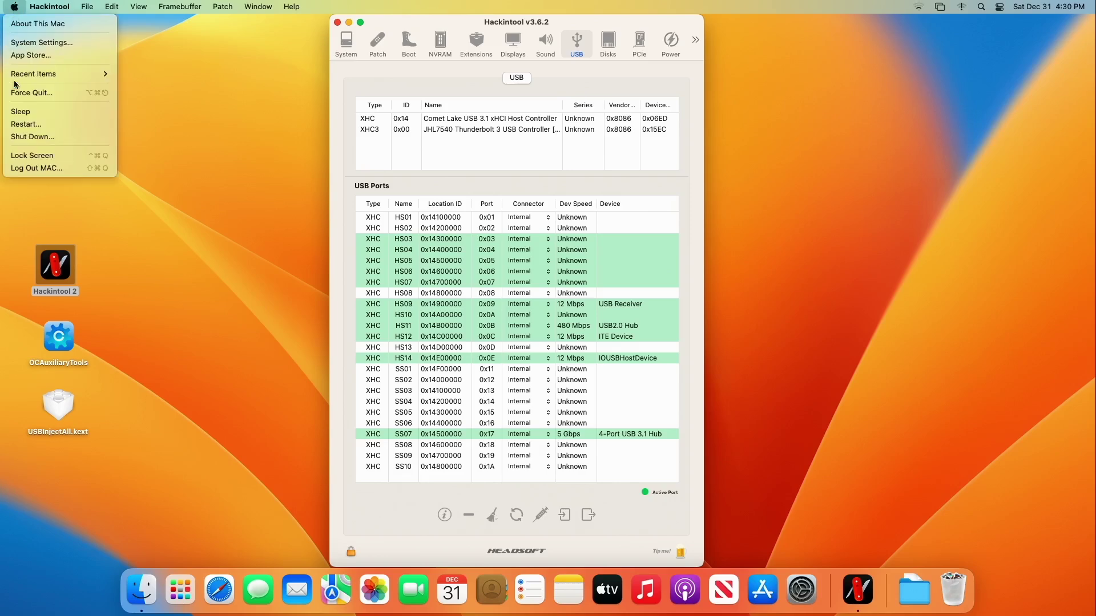
pyautogui.click(38, 126)
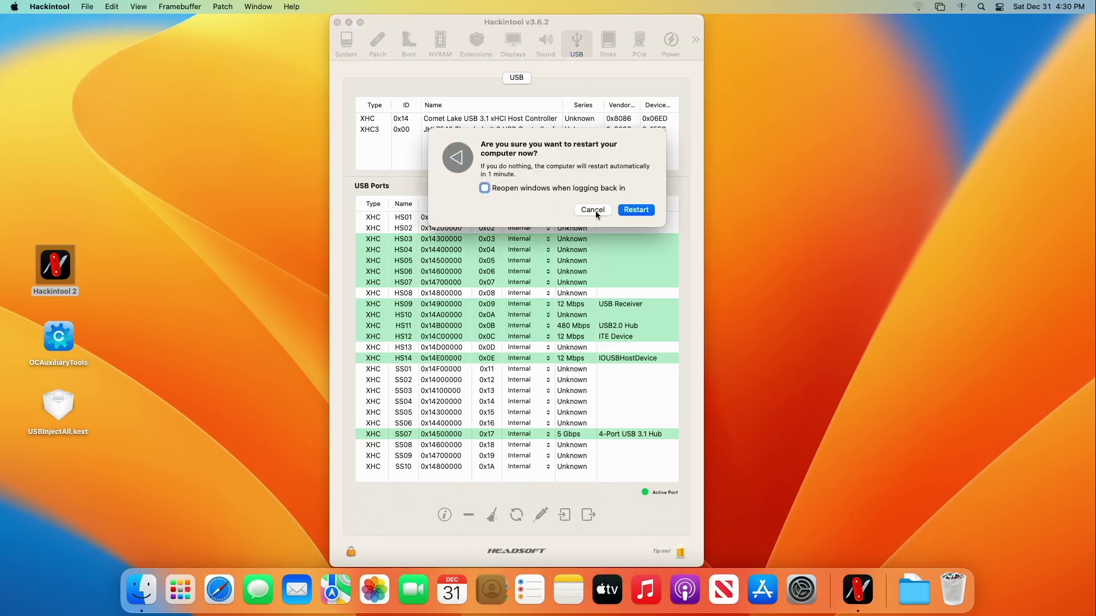
pyautogui.click(634, 211)
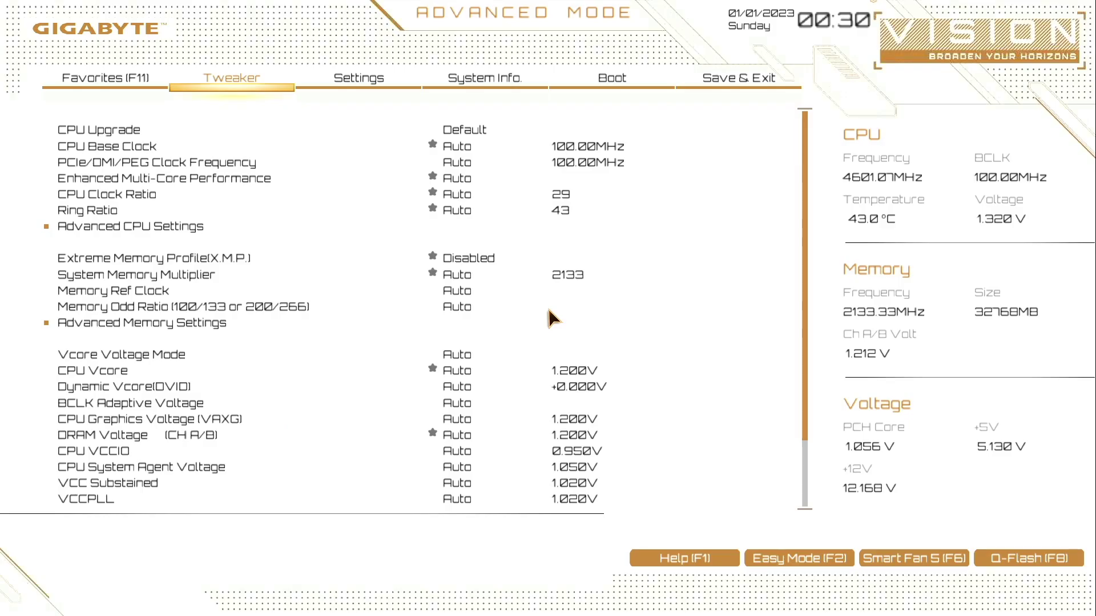
# In Settings > IO Ports > Thunderbolt Configuration, set Discrete Thunderbolt Support to Enabled.
pyautogui.press('Right')
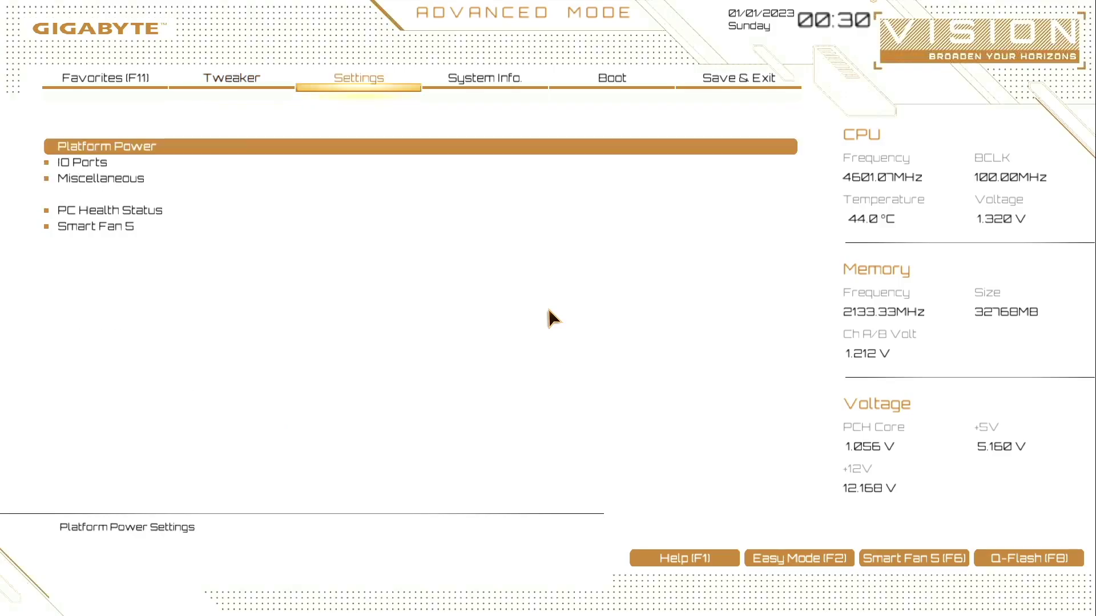
pyautogui.press('Down')
pyautogui.press('Return')
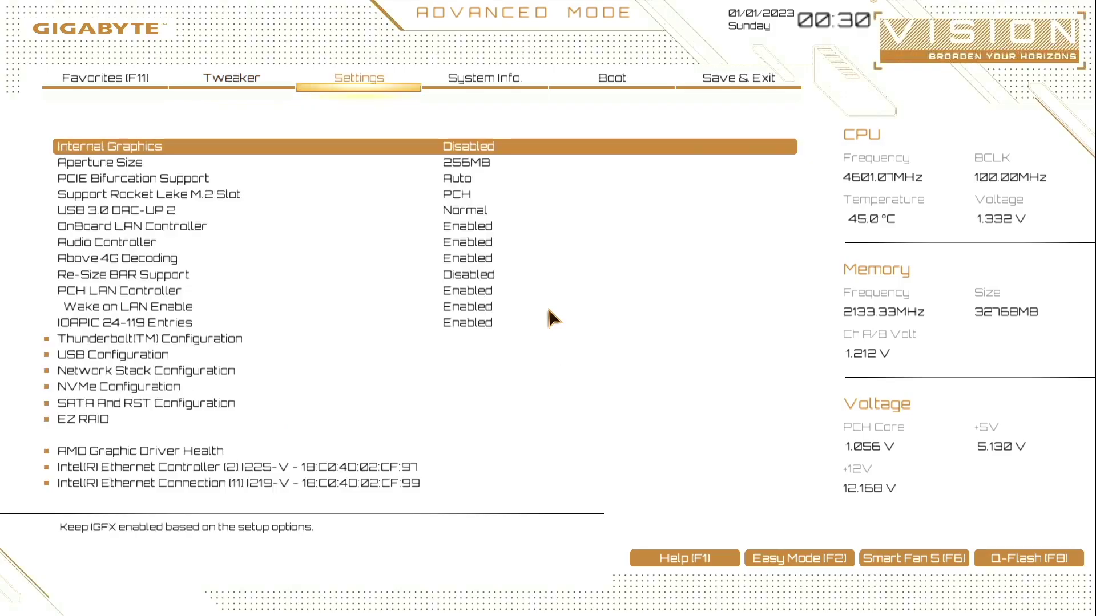
pyautogui.press('Down')
pyautogui.press('Down')
pyautogui.press('Down')
pyautogui.press('Down')
pyautogui.press('Down')
pyautogui.press('Down')
pyautogui.press('Down')
pyautogui.press('Down')
pyautogui.press('Down')
pyautogui.press('Down')
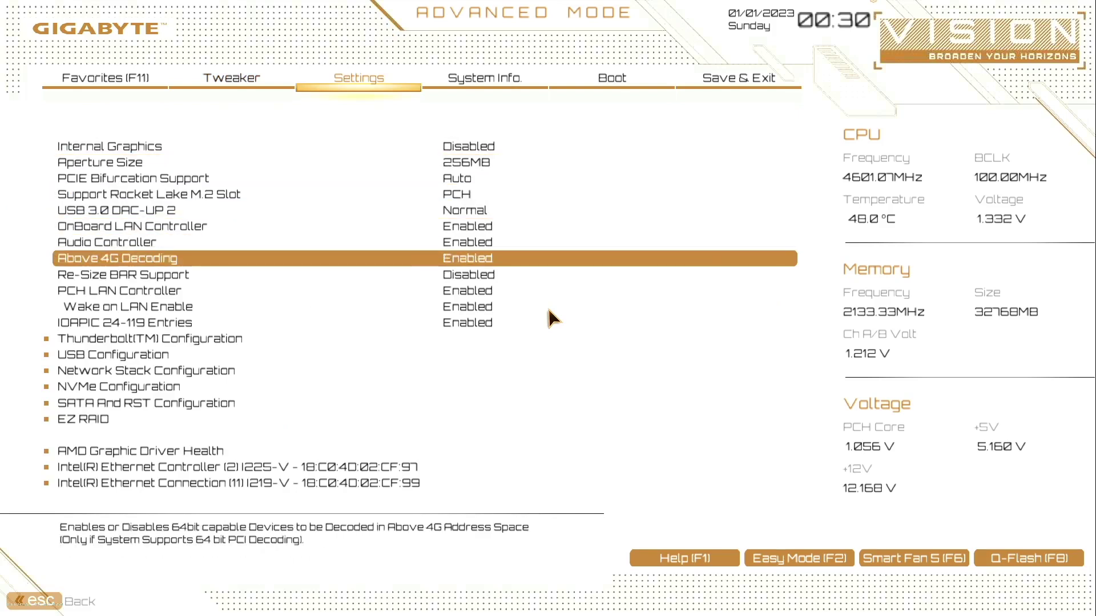
pyautogui.press('Down')
pyautogui.press('Down')
pyautogui.press('Return')
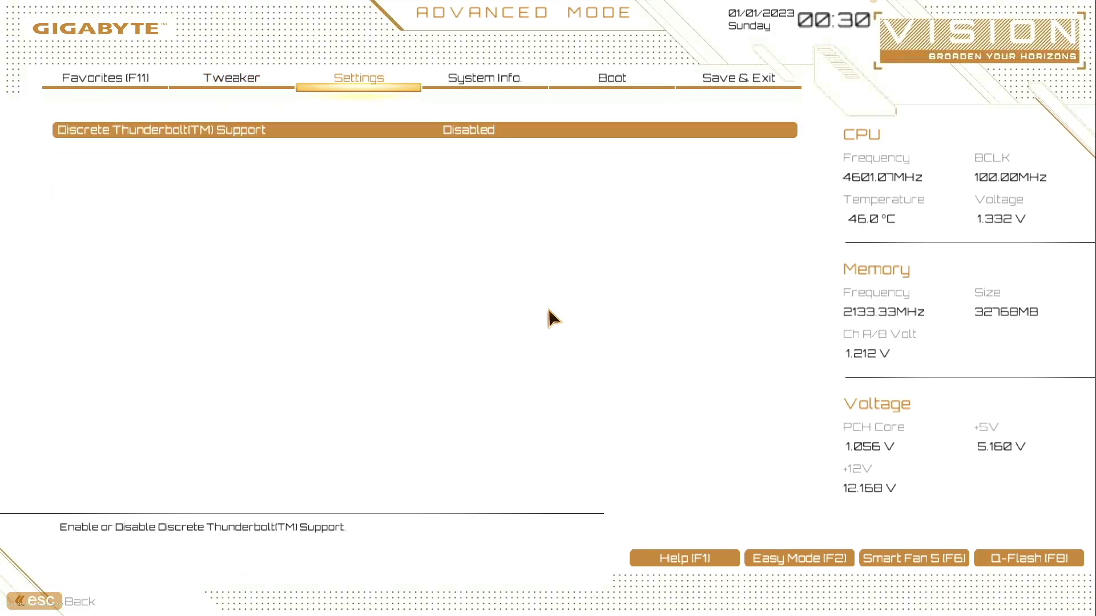
pyautogui.press('Return')
pyautogui.press('Down')
pyautogui.press('Return')
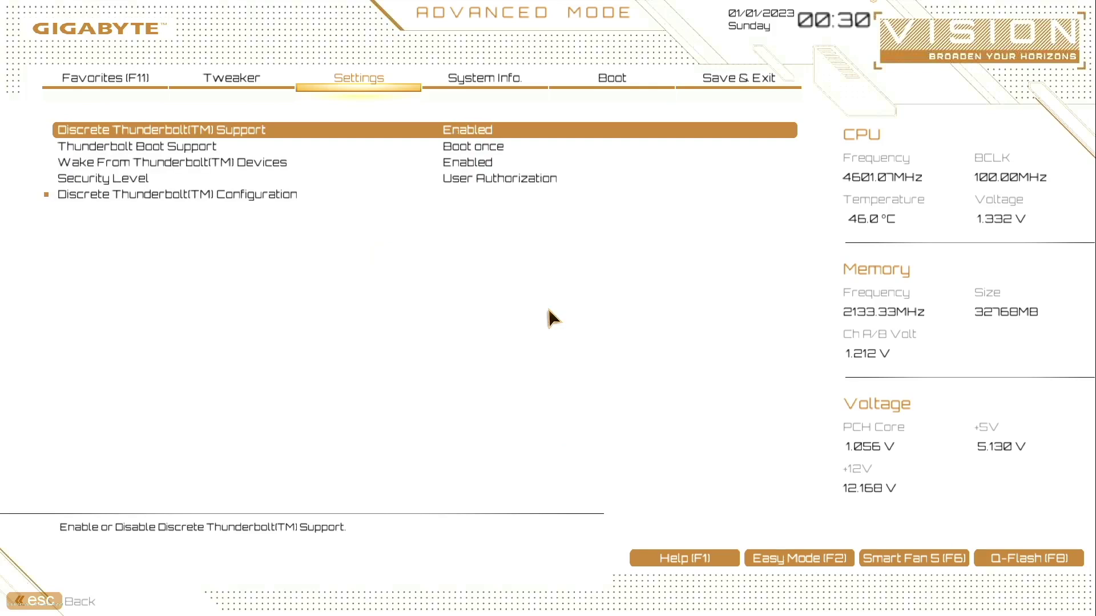
# Set the Thunderbolt Security Level to No Security.
pyautogui.press('Down')
pyautogui.press('Down')
pyautogui.press('Down')
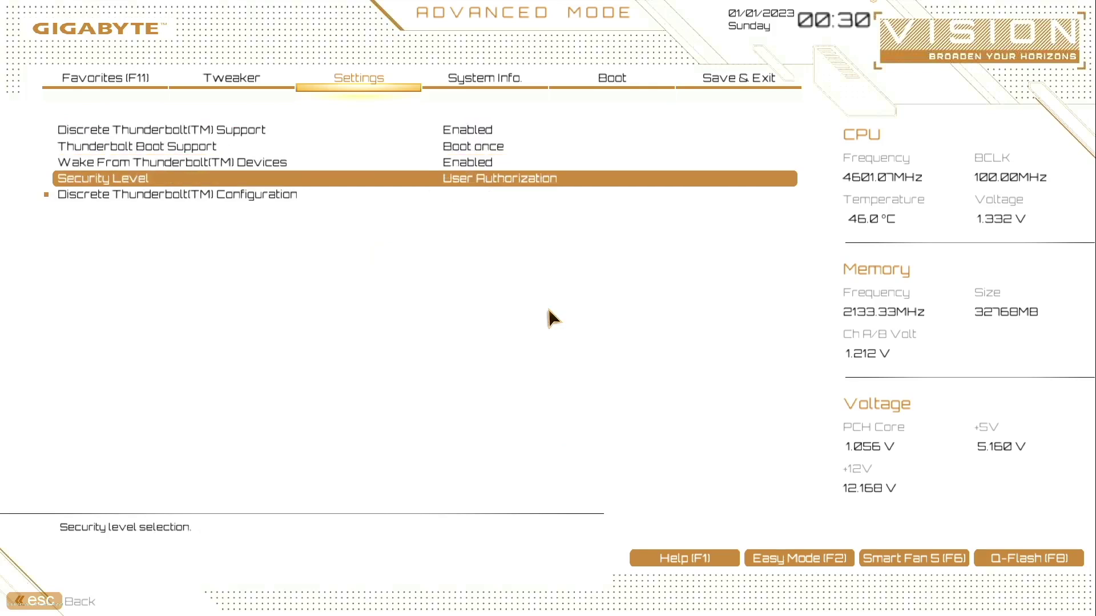
pyautogui.press('Return')
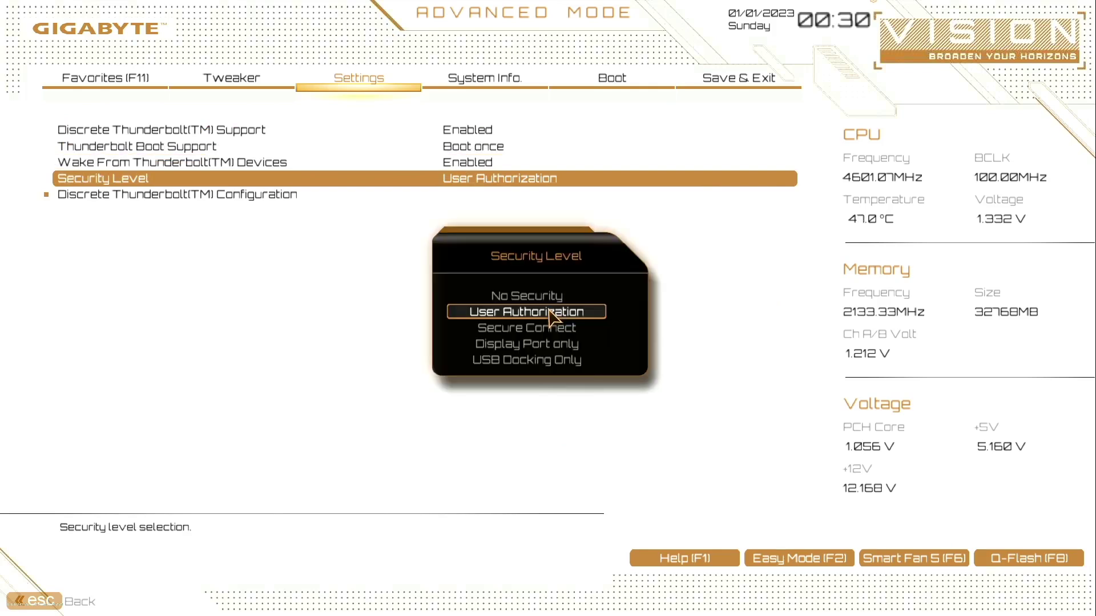
pyautogui.press('Up')
pyautogui.press('Return')
# Enable GPIO3 Force Pwr under Discrete Thunderbolt Configuration, then save and reset from Save & Exit.
pyautogui.press('Down')
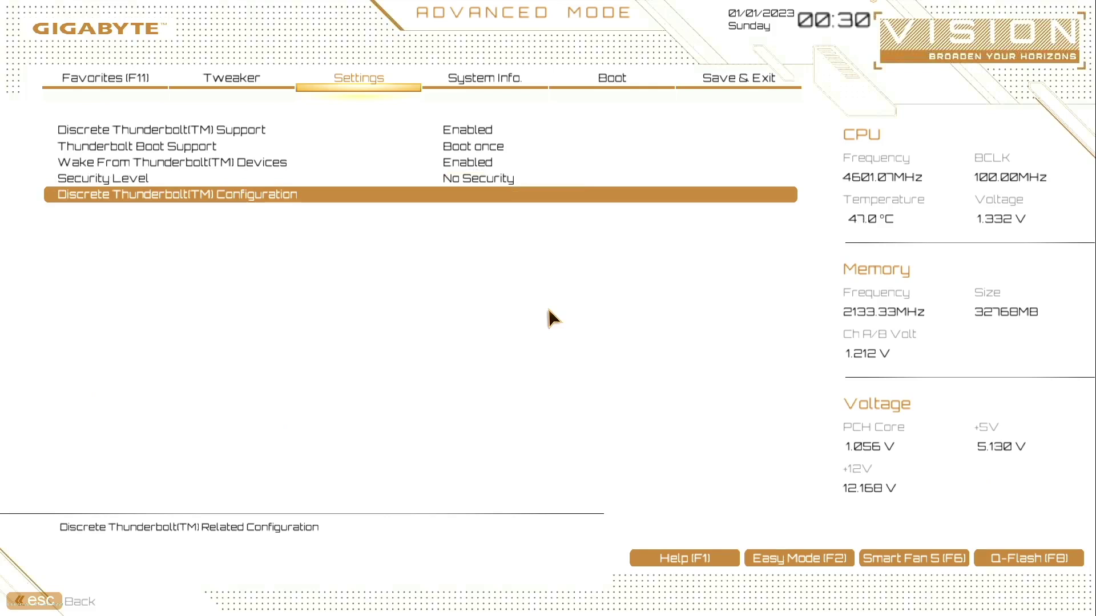
pyautogui.press('Return')
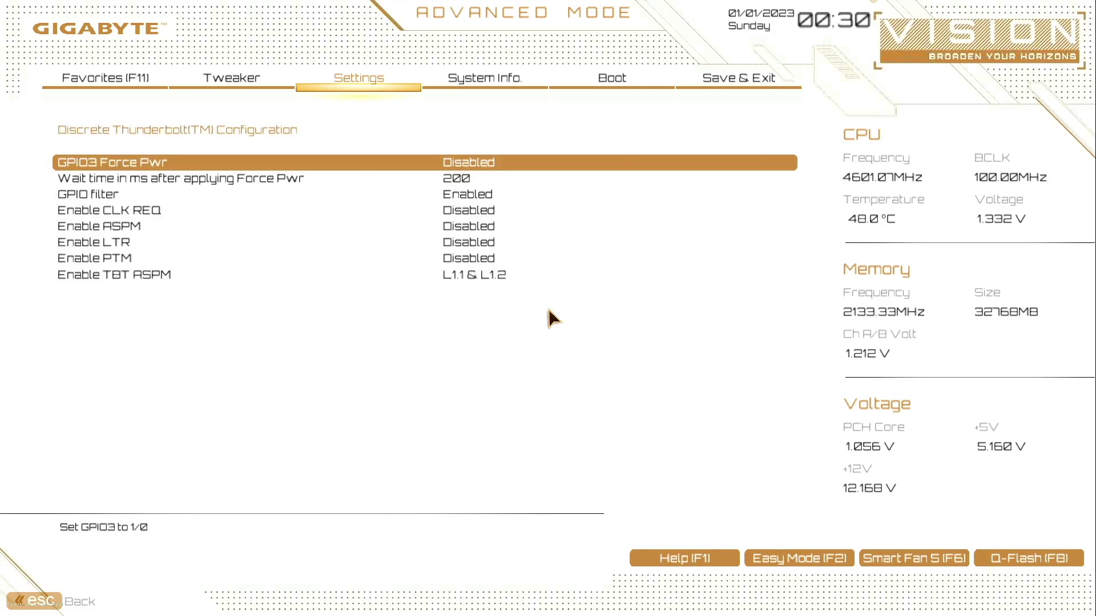
pyautogui.press('Return')
pyautogui.press('Down')
pyautogui.press('Return')
pyautogui.press('Right')
pyautogui.press('Right')
pyautogui.press('Right')
pyautogui.press('Return')
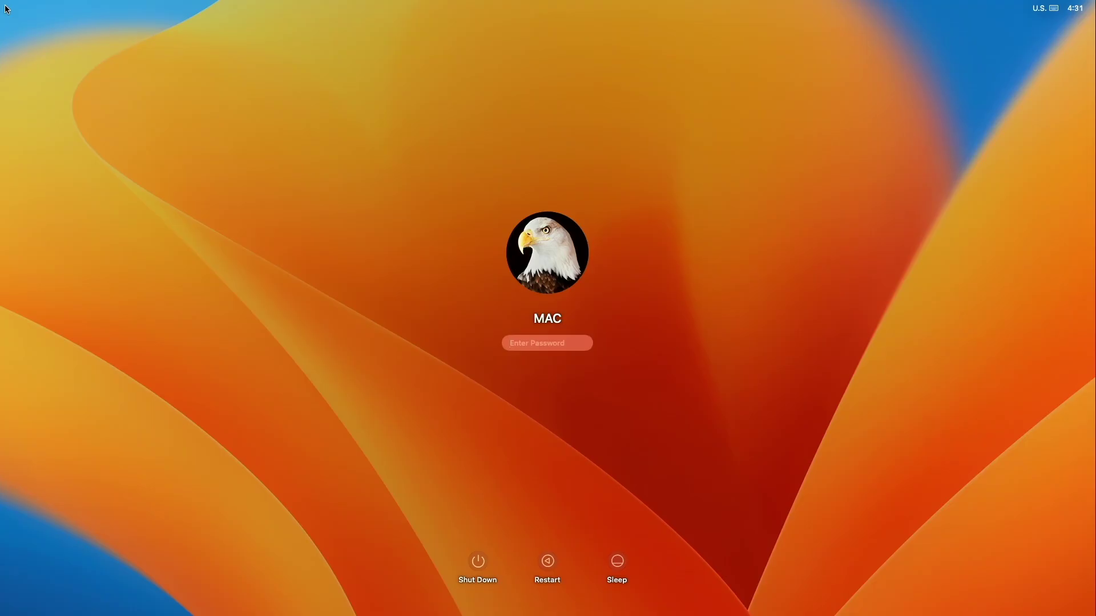
# Enter the account password at the macOS login screen to sign back in.
pyautogui.write('a')
pyautogui.press('Return')
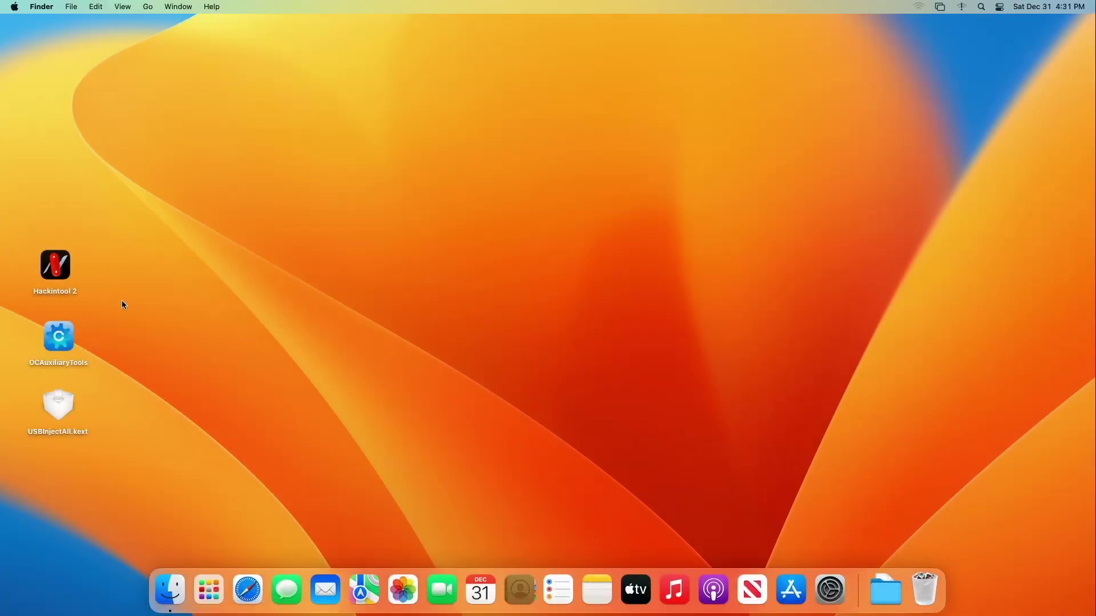
# Launch Hackintool 2 and scroll the USB ports list, now including the XHC3 JHL7540 Thunderbolt controller.
pyautogui.doubleClick(66, 269)
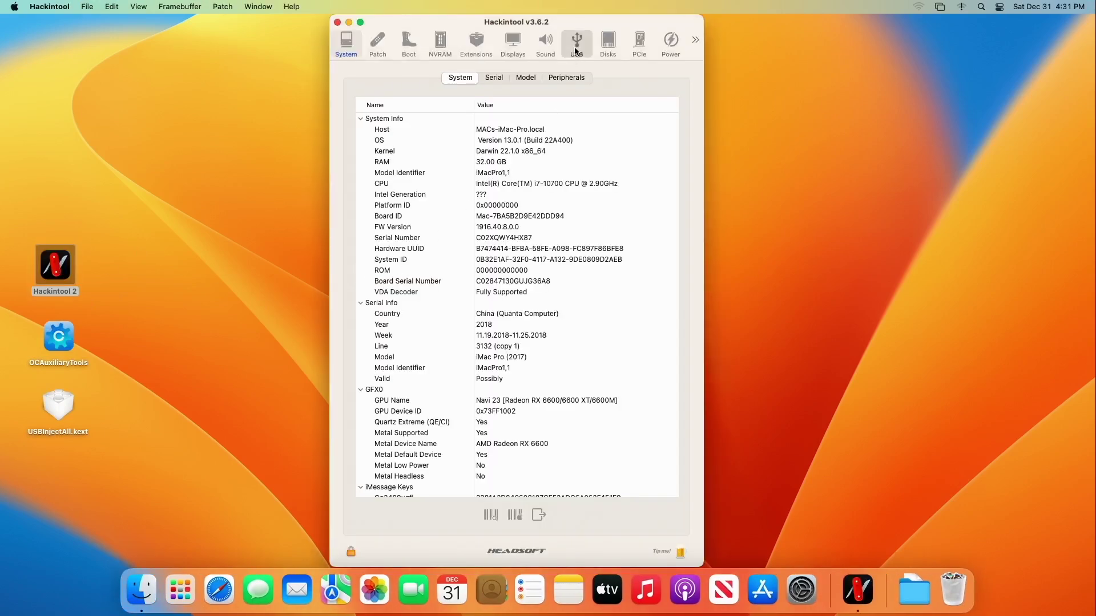
pyautogui.click(573, 46)
pyautogui.scroll(-1, 479, 348)
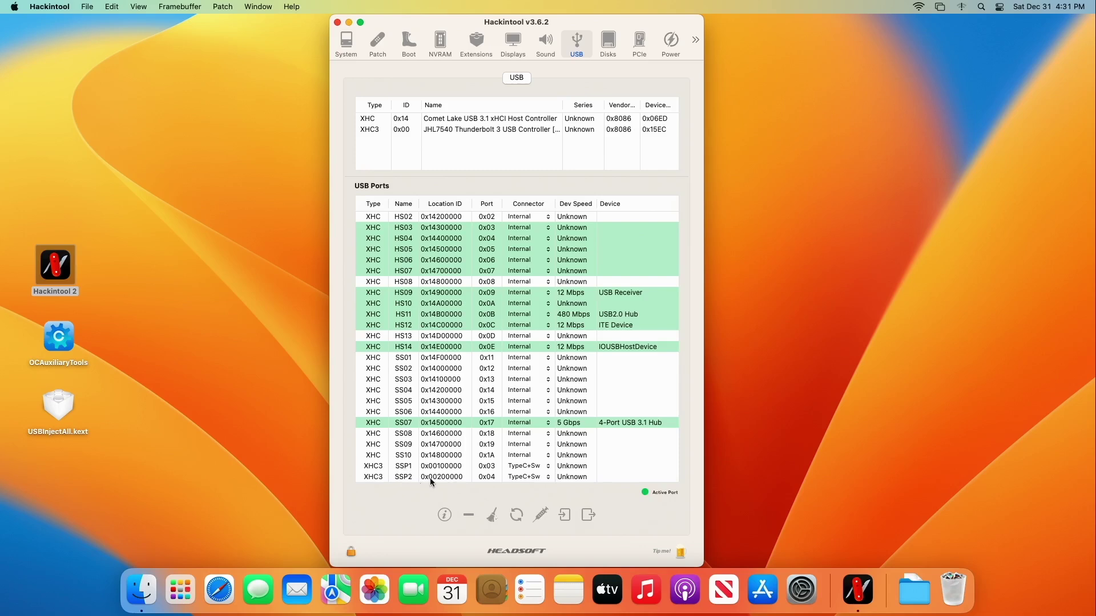
pyautogui.scroll(1, 457, 382)
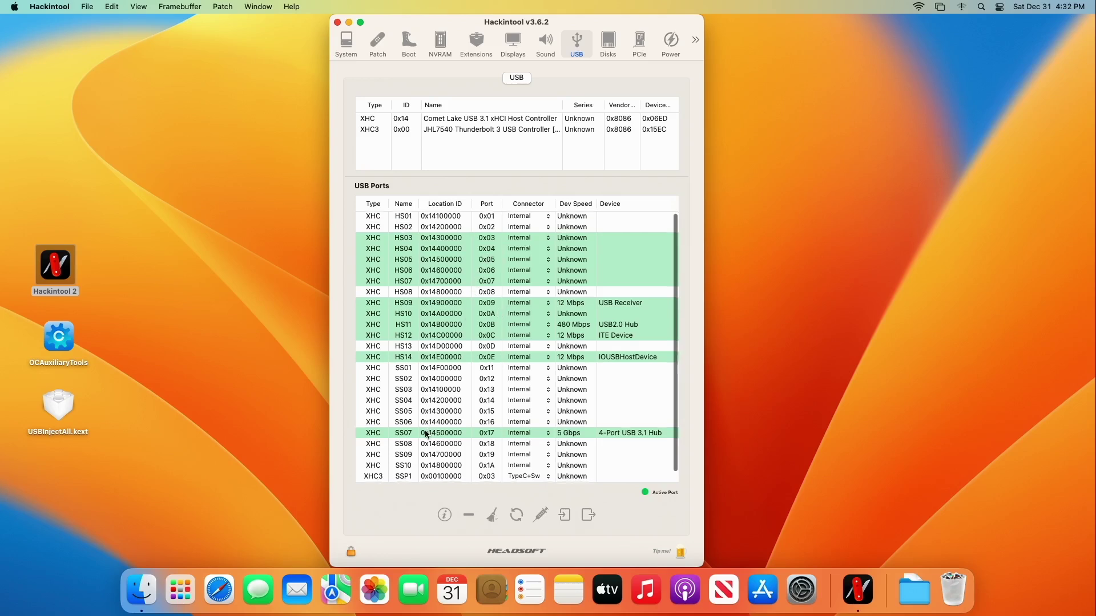
pyautogui.scroll(-1, 425, 435)
pyautogui.scroll(1, 425, 435)
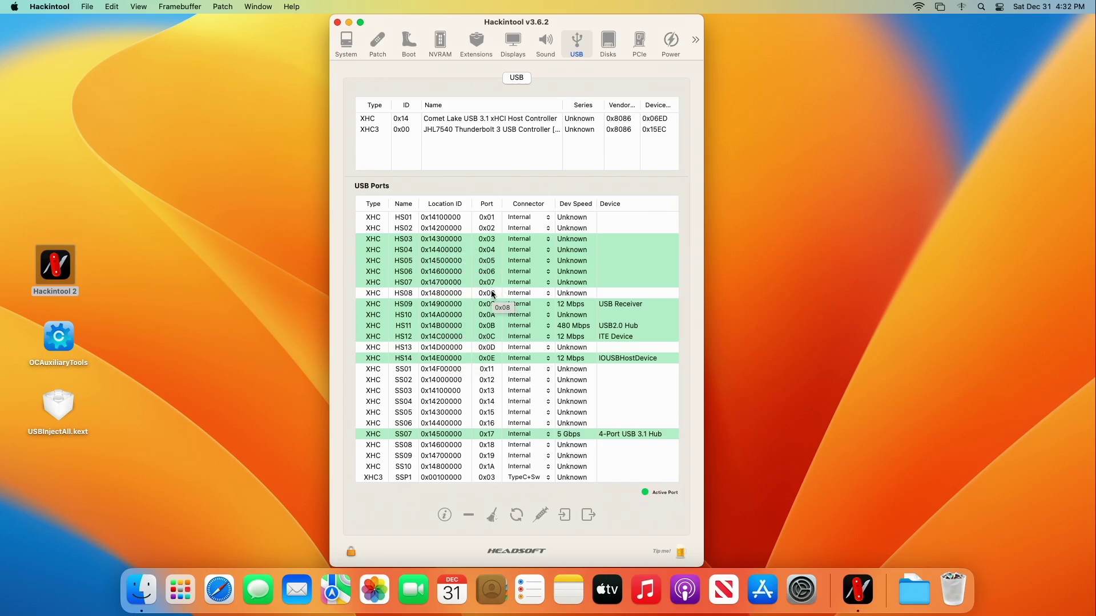
pyautogui.click(119, 421)
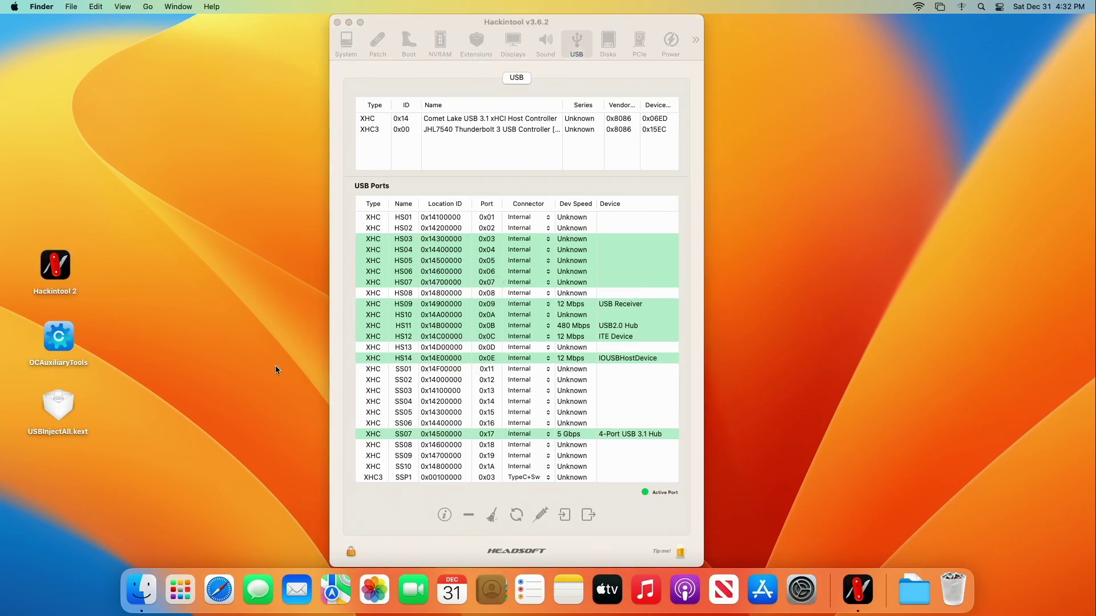
# Select USBInjectAll.kext on the desktop.
pyautogui.click(68, 410)
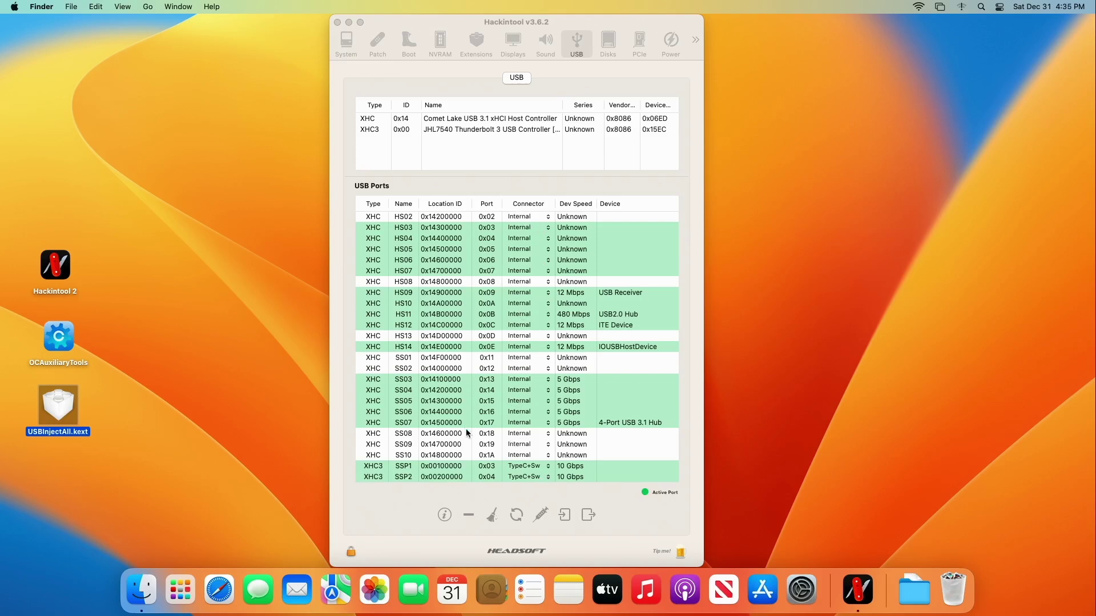
# Multi-select HS02, HS08, HS13, SS01, SS02 and SS08–SS10 and delete them, then delete HS01.
pyautogui.click(488, 218)
pyautogui.click(455, 219)
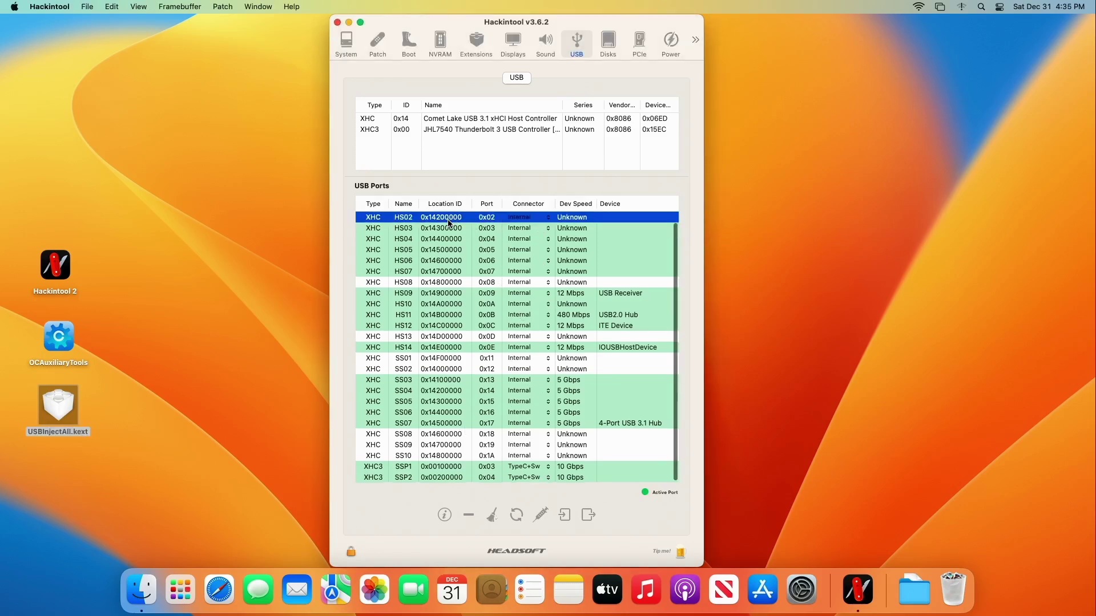
pyautogui.keyDown('super'); pyautogui.click(452, 287); pyautogui.keyUp('super')
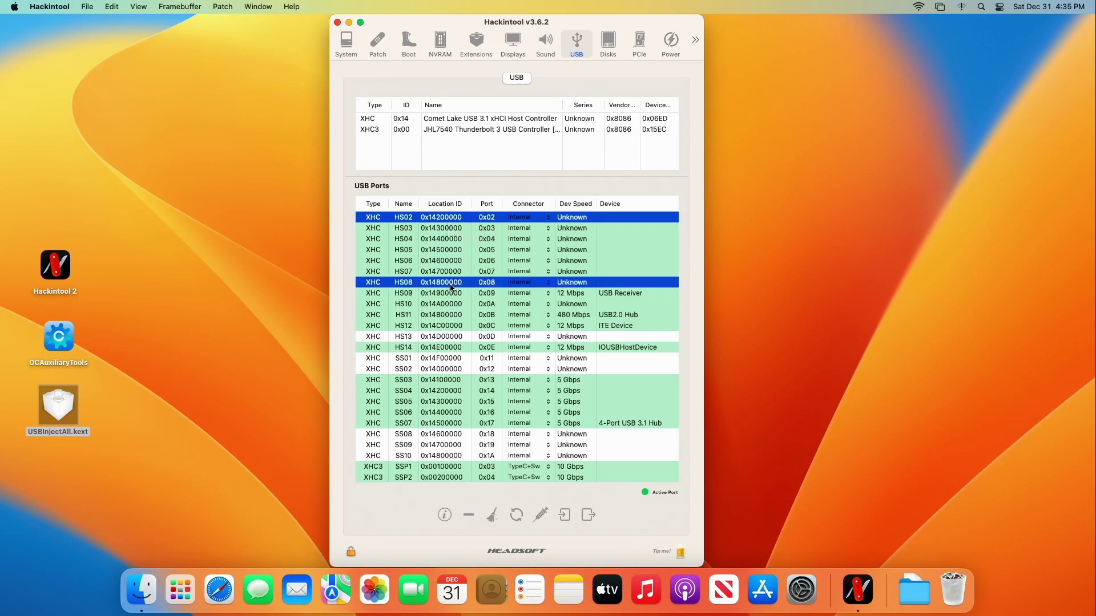
pyautogui.keyDown('super'); pyautogui.click(455, 338); pyautogui.keyUp('super')
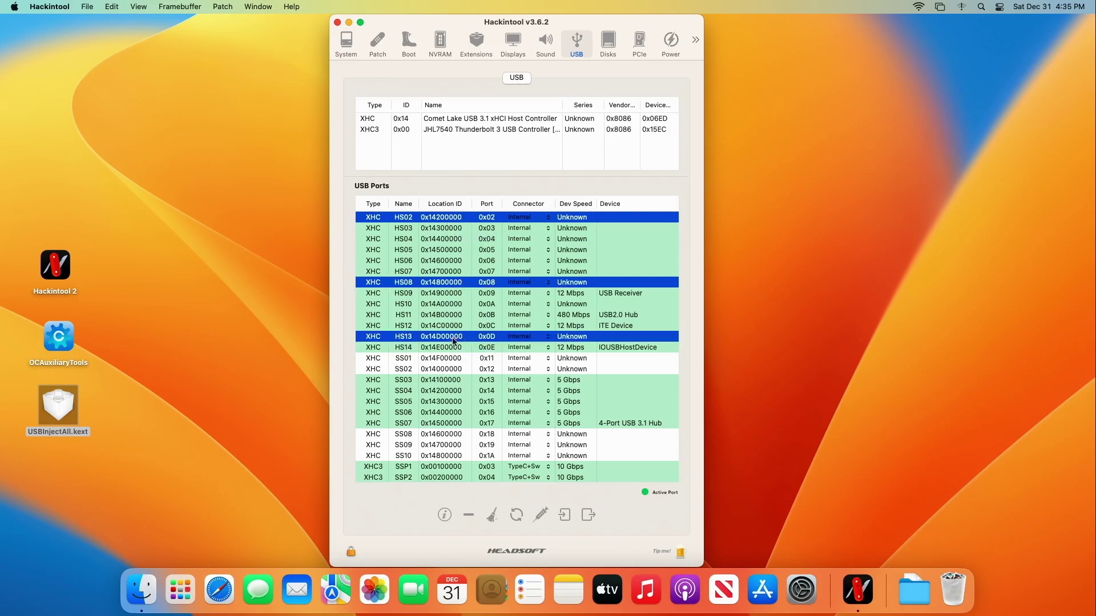
pyautogui.keyDown('super'); pyautogui.click(450, 360); pyautogui.keyUp('super')
pyautogui.keyDown('super'); pyautogui.click(450, 369); pyautogui.keyUp('super')
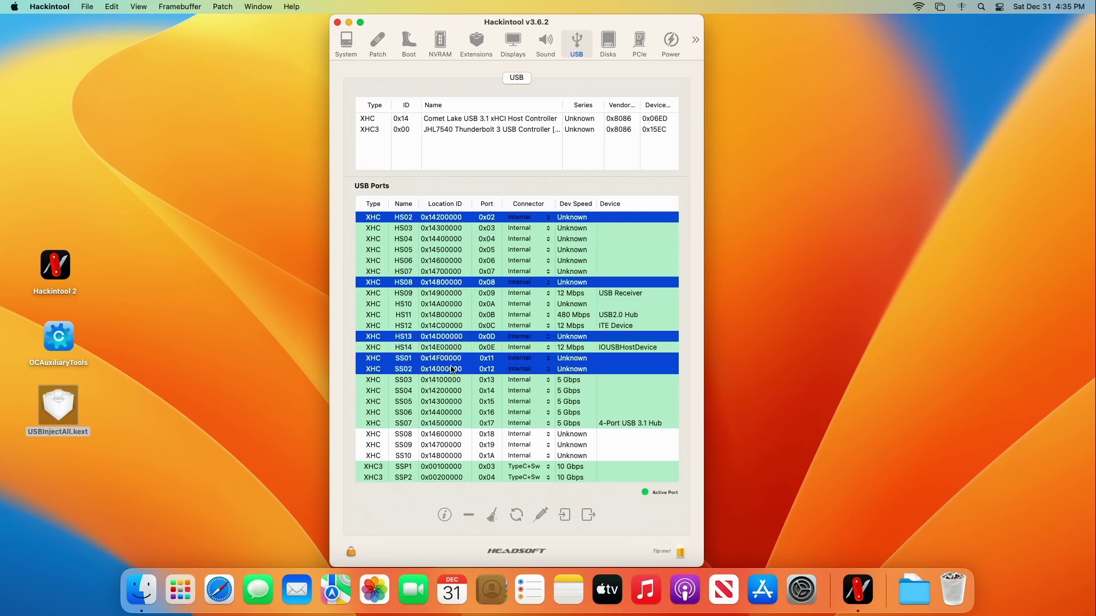
pyautogui.keyDown('super'); pyautogui.click(449, 436); pyautogui.keyUp('super')
pyautogui.keyDown('super'); pyautogui.click(451, 447); pyautogui.keyUp('super')
pyautogui.keyDown('super'); pyautogui.click(452, 457); pyautogui.keyUp('super')
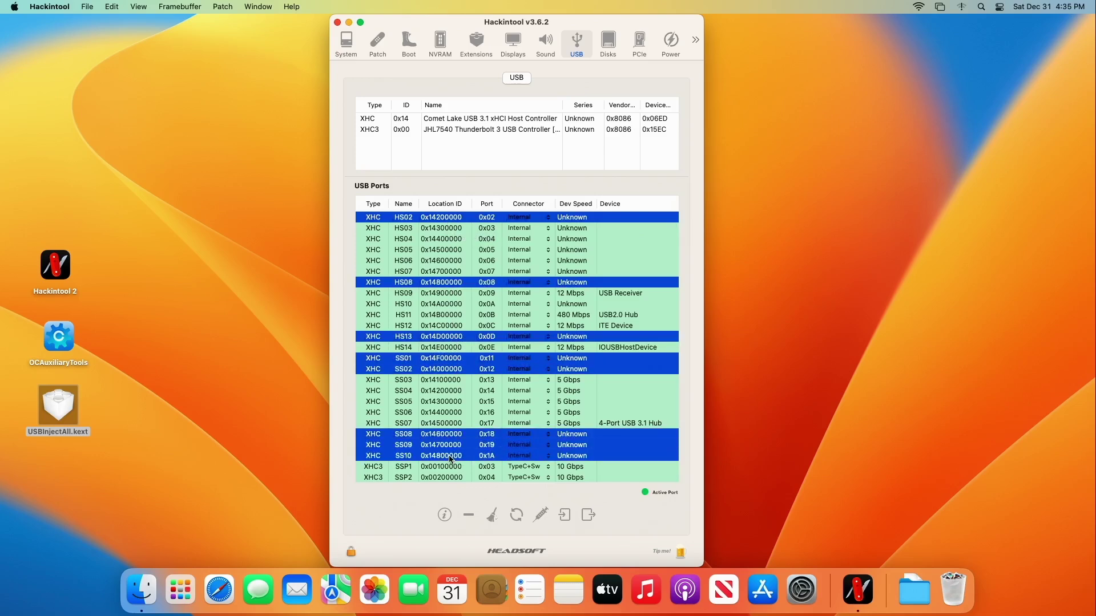
pyautogui.click(469, 517)
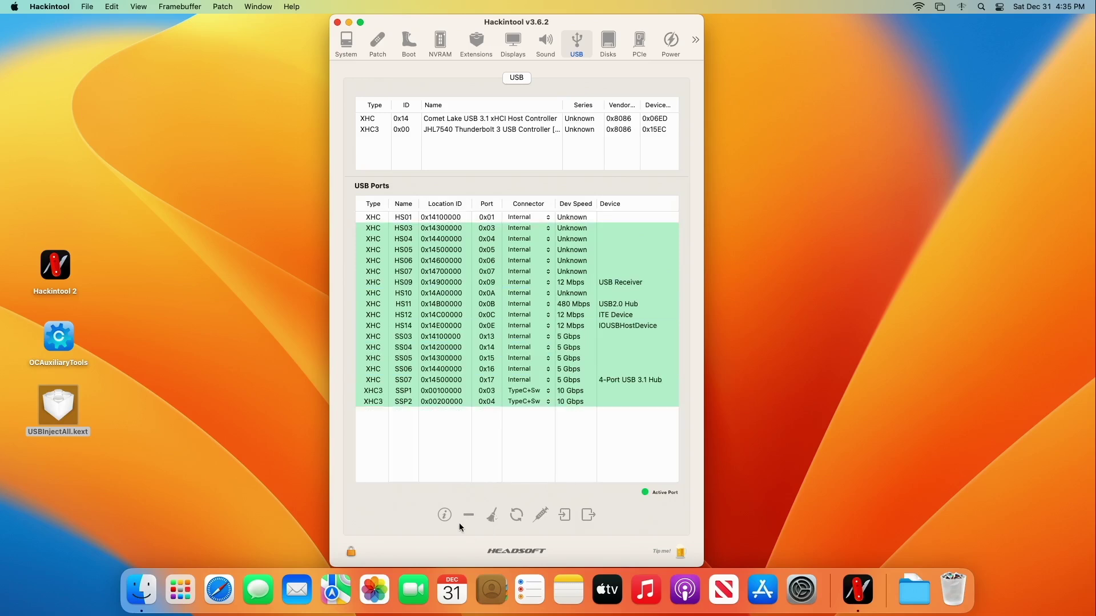
pyautogui.click(442, 218)
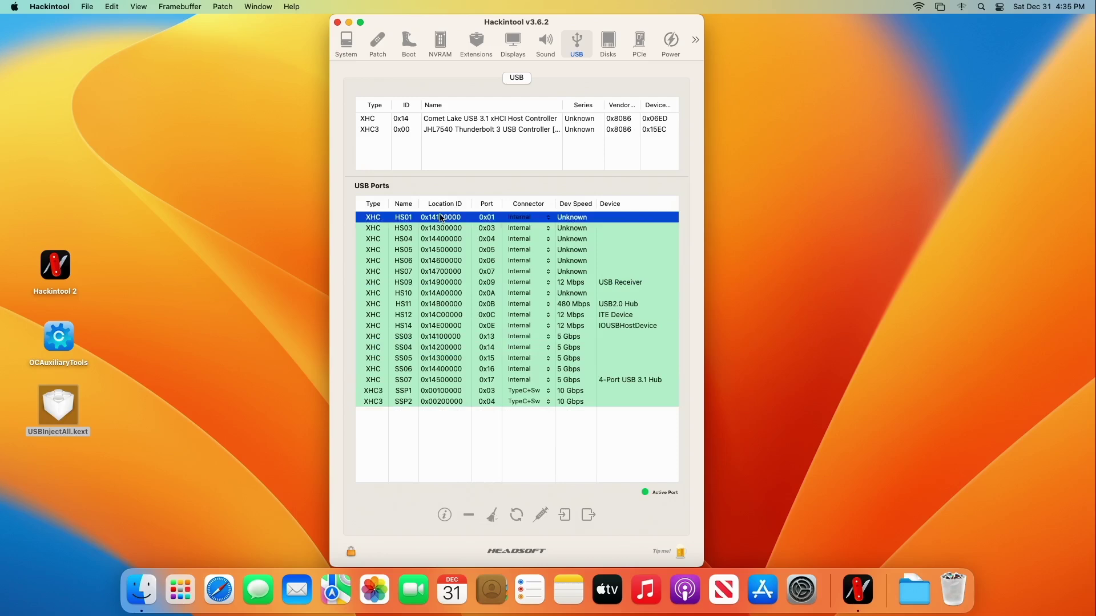
pyautogui.click(469, 517)
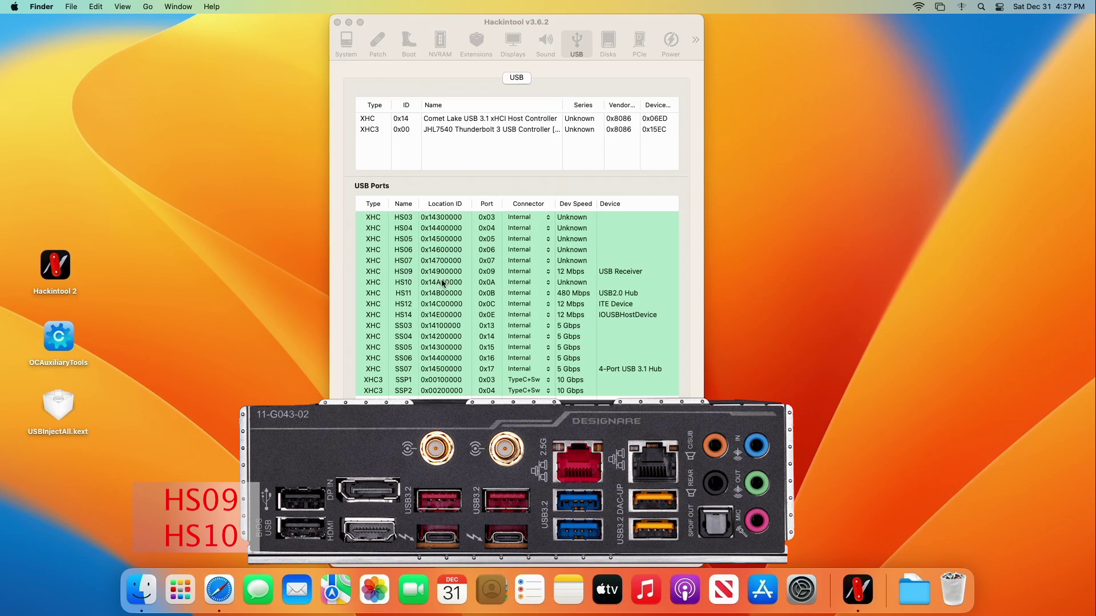
# Select the HS09 and HS10 rows and delete them, leaving 15 mapped ports.
pyautogui.click(403, 273)
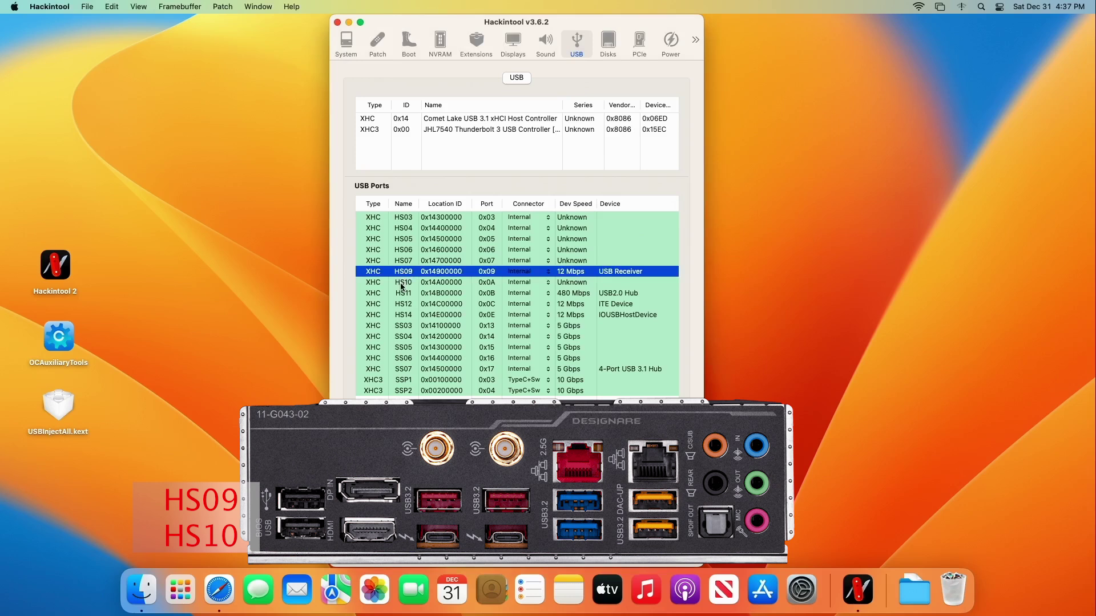
pyautogui.keyDown('shift'); pyautogui.click(402, 283); pyautogui.keyUp('shift')
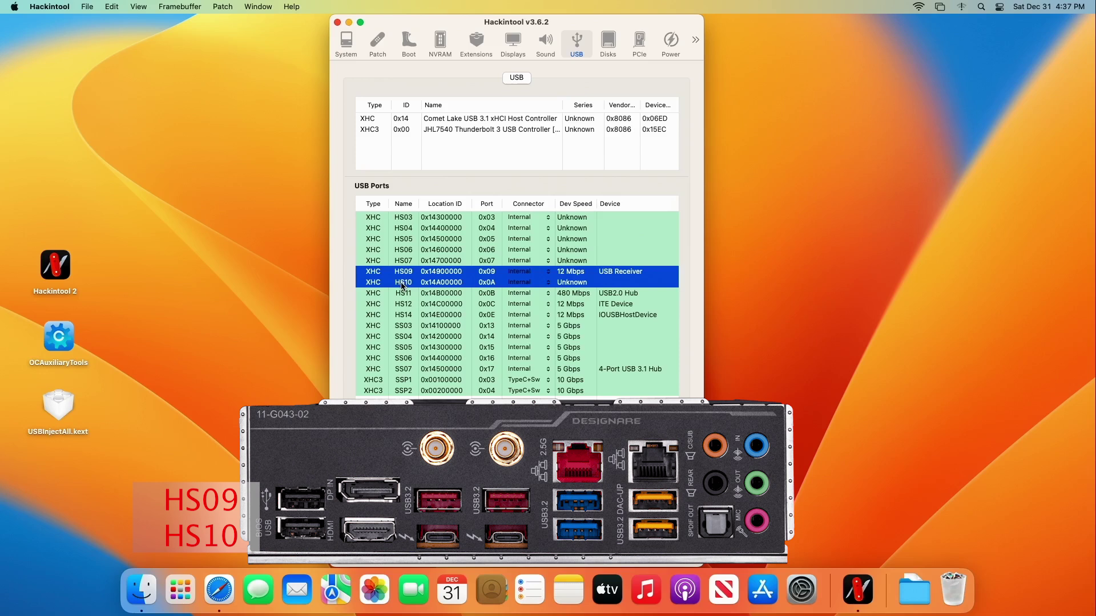
pyautogui.click(469, 516)
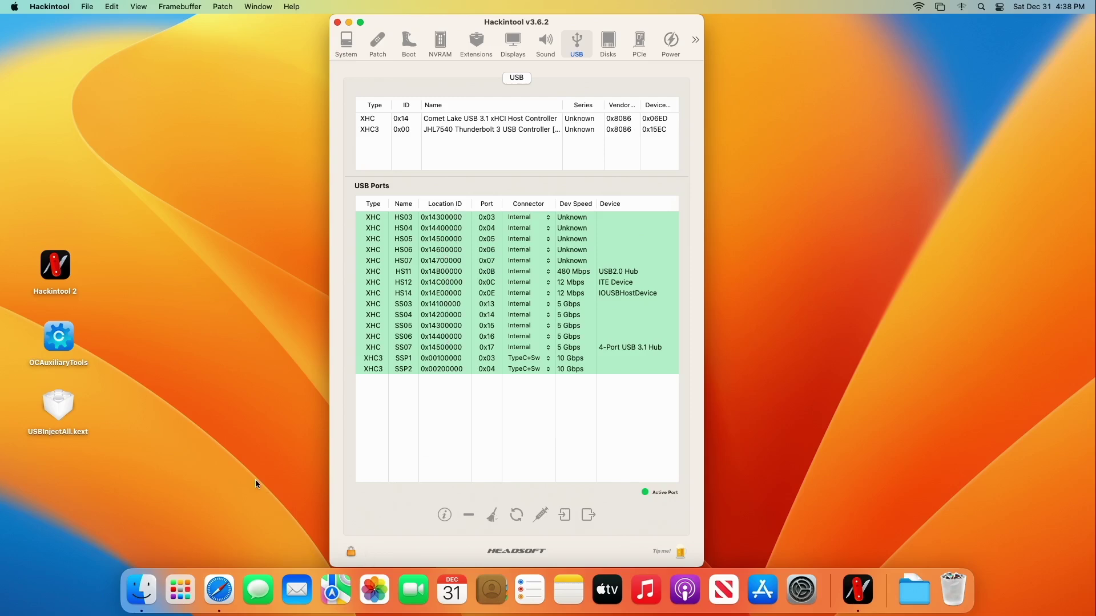
# Export USBPorts.kext, SSDT-UIAC and SSDT-EC-USBX to the desktop and arrange USBPorts.kext there.
pyautogui.click(589, 516)
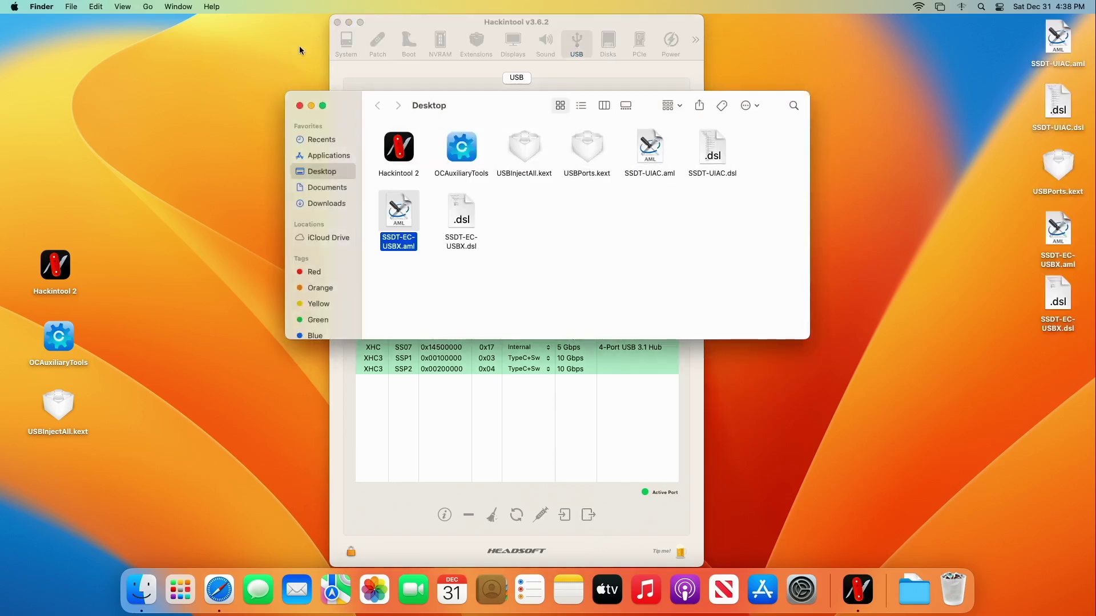
pyautogui.click(299, 107)
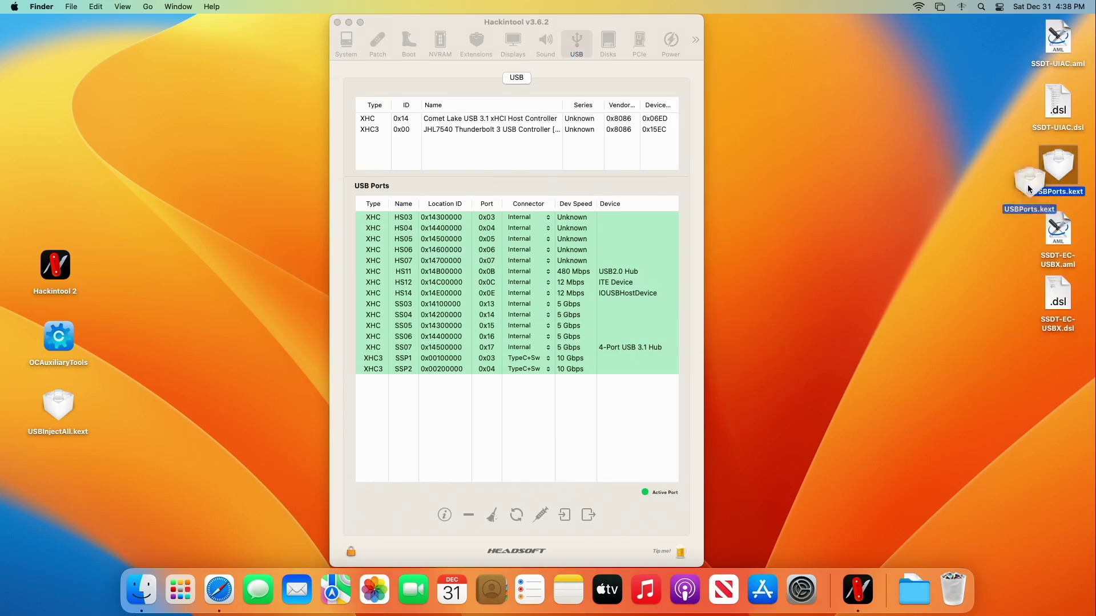
pyautogui.moveTo(870, 226); pyautogui.dragTo(869, 226)
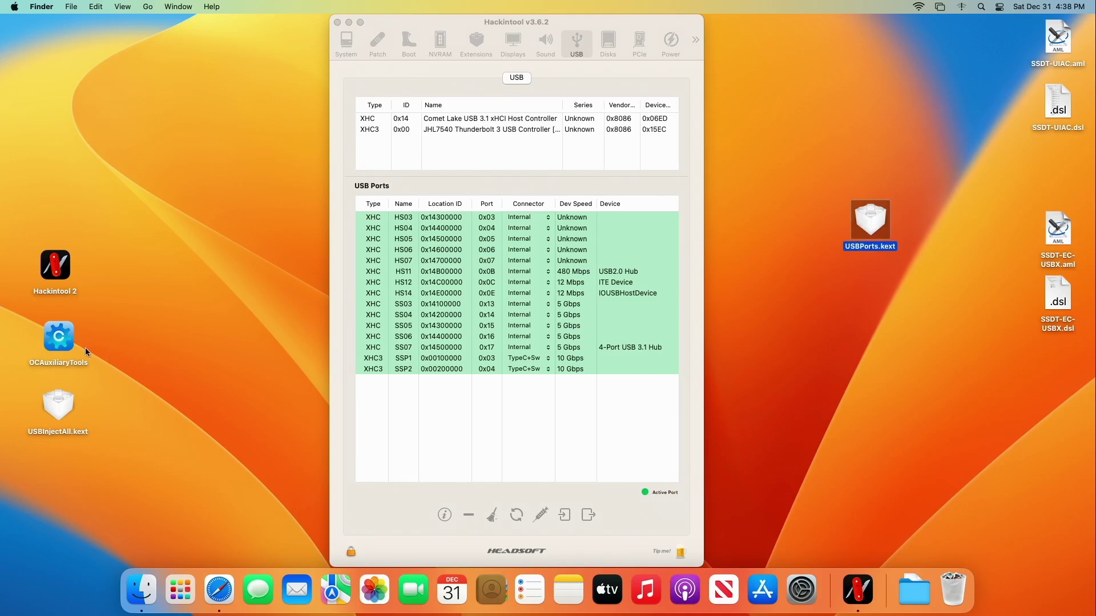
pyautogui.rightClick(64, 339)
# Open OCAuxiliaryTools, mount the disk0s1 EFI with the admin password, and open its config.plist.
pyautogui.click(80, 327)
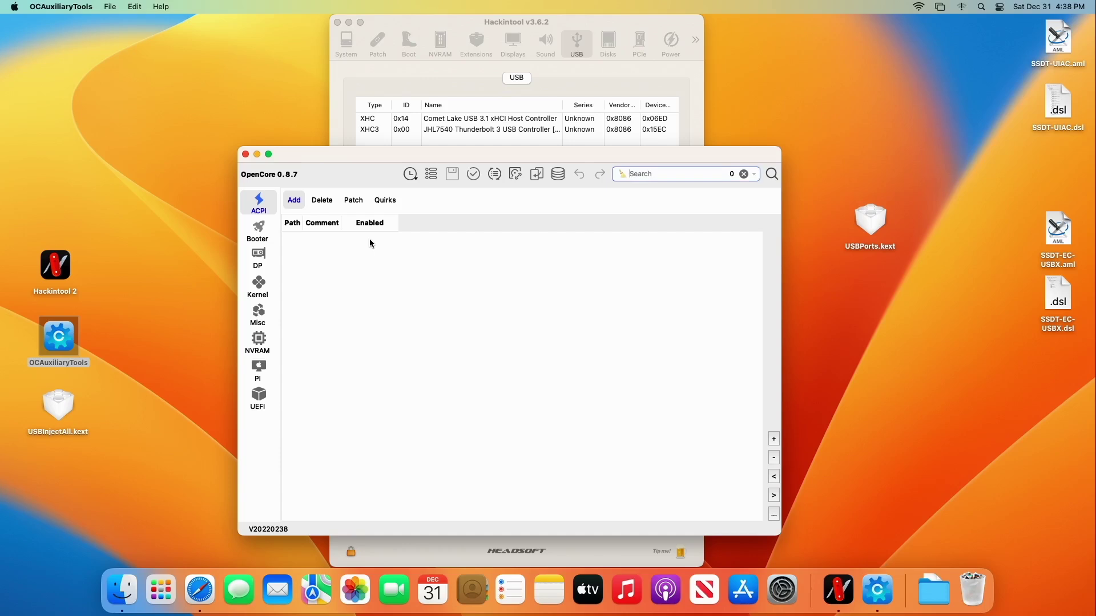
pyautogui.click(516, 175)
pyautogui.click(504, 404)
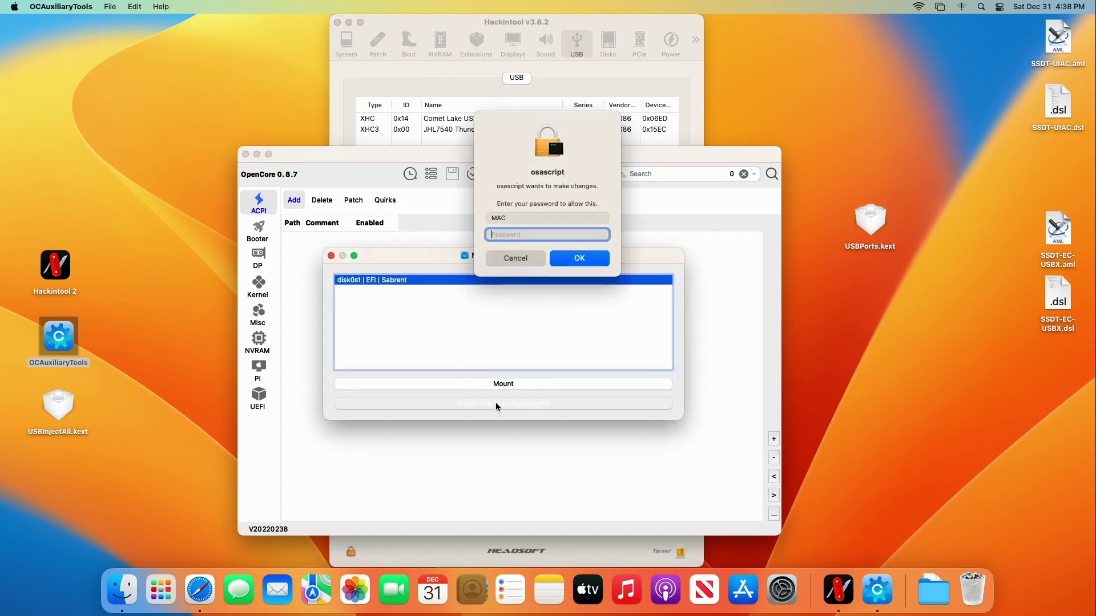
pyautogui.write('****')
pyautogui.press('Return')
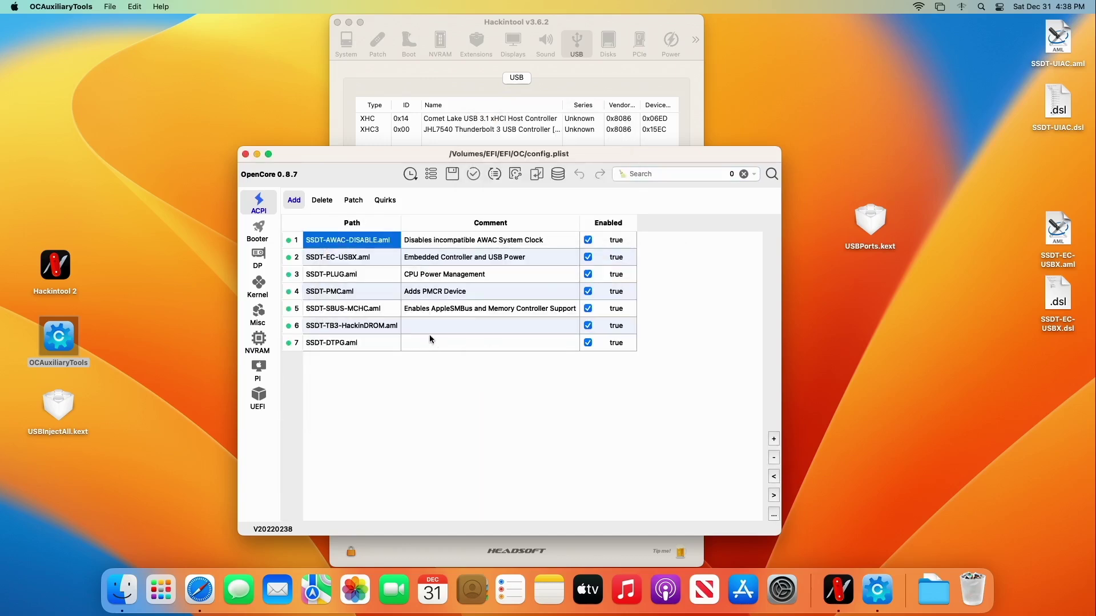
# Browse in Finder to the EFI partition's EFI/OC/Kexts folder.
pyautogui.click(155, 48)
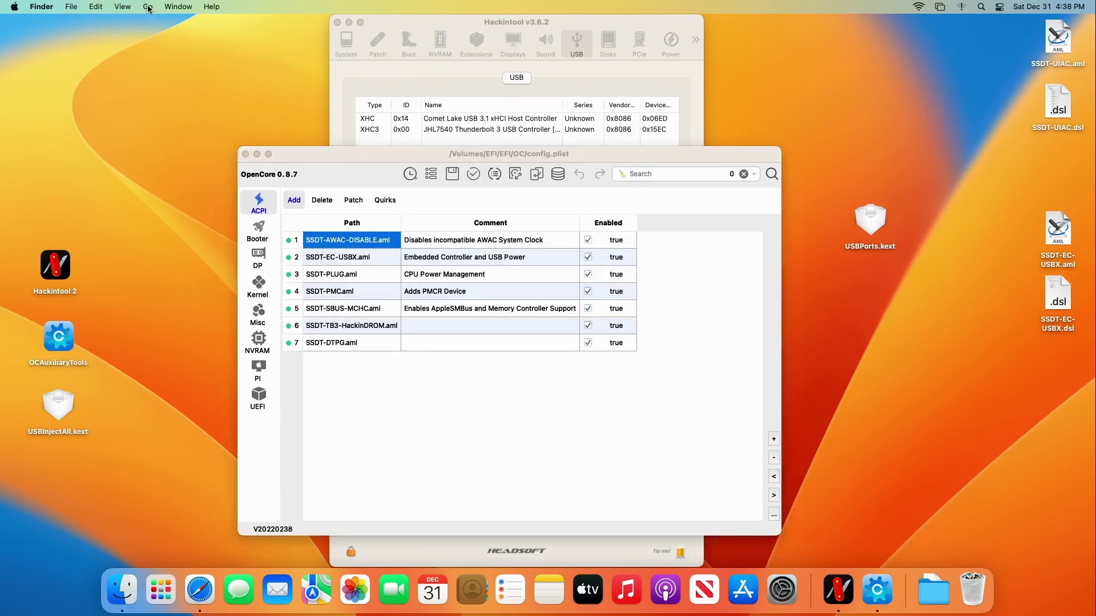
pyautogui.click(148, 9)
pyautogui.click(159, 130)
pyautogui.doubleClick(395, 158)
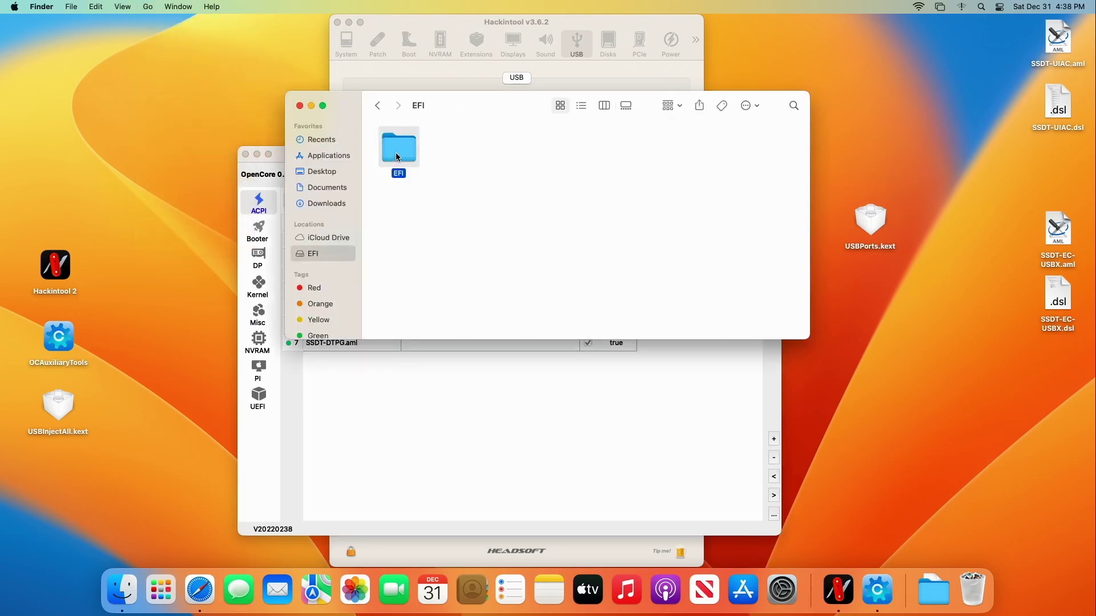
pyautogui.click(469, 153)
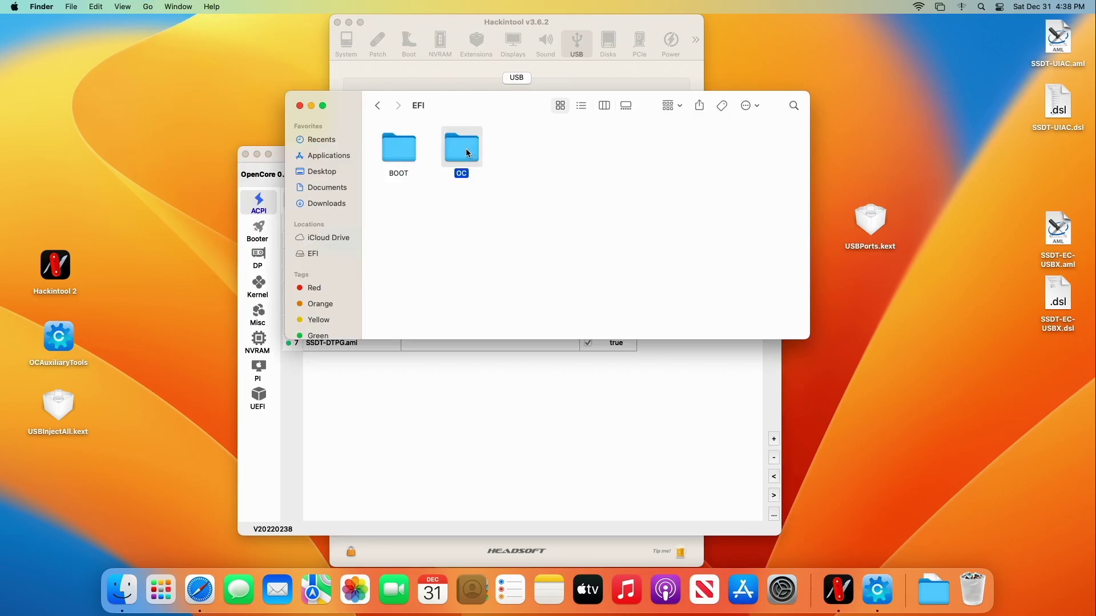
pyautogui.doubleClick(469, 153)
pyautogui.click(585, 150)
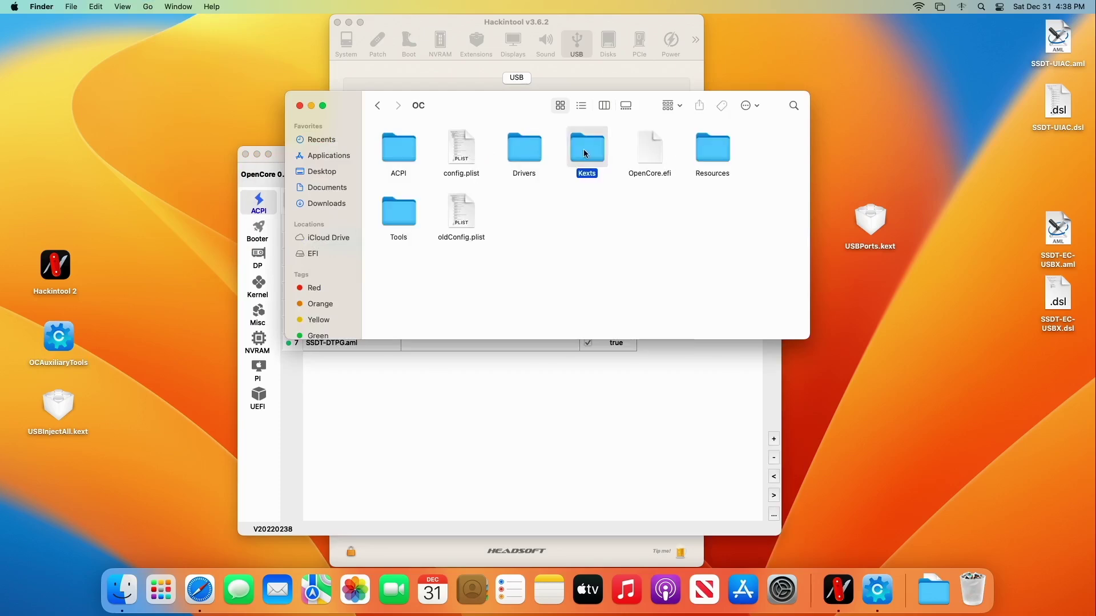
pyautogui.doubleClick(581, 149)
pyautogui.scroll(-2, 514, 307)
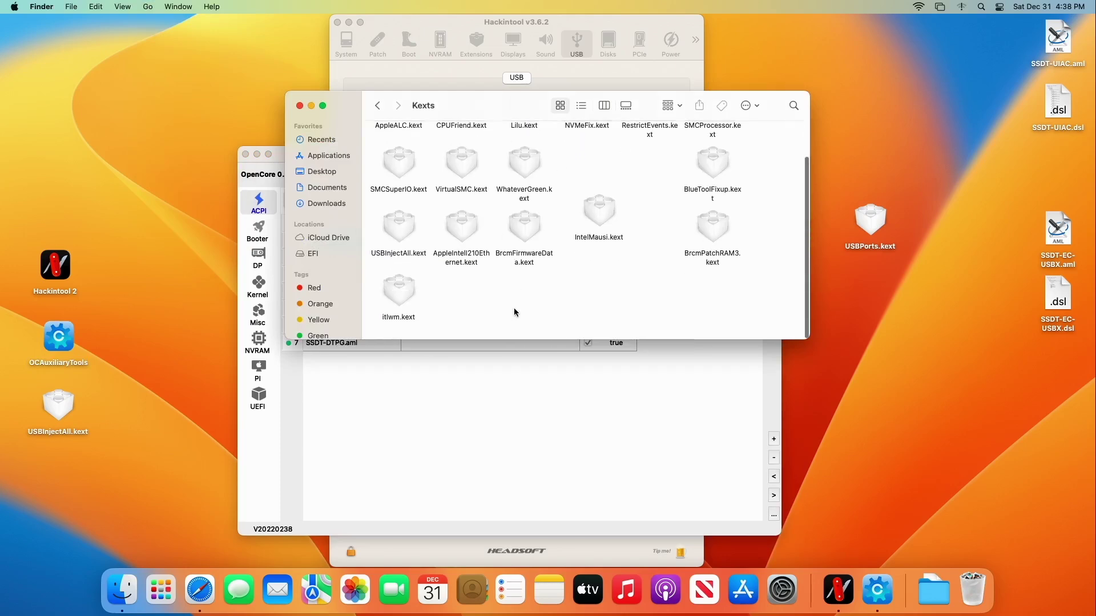
# Move USBInjectAll.kext to the Trash and copy USBPorts.kext from the desktop into Kexts.
pyautogui.click(406, 232)
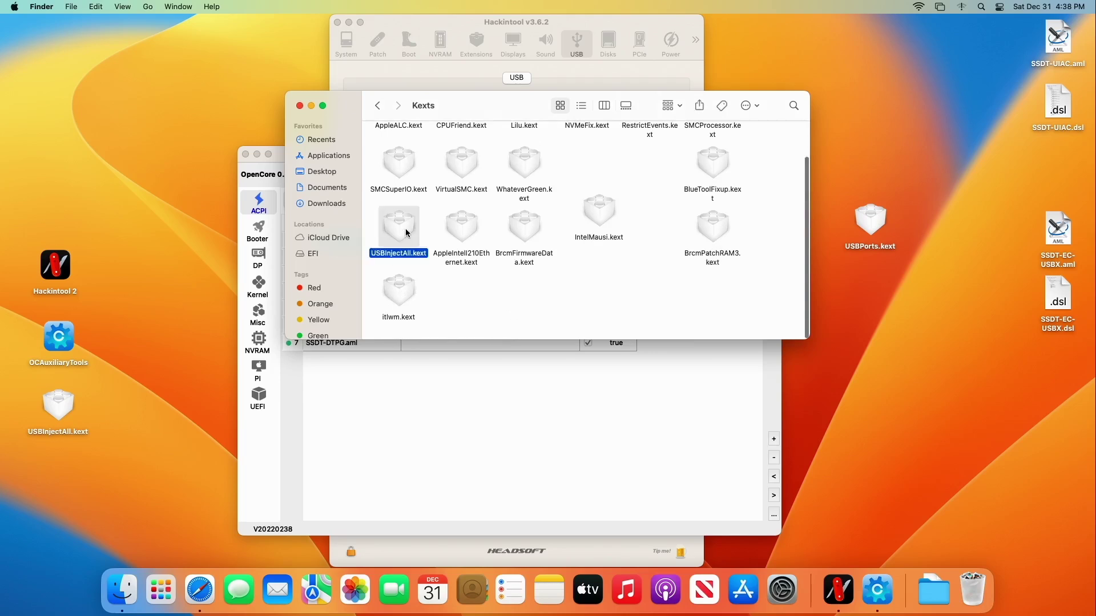
pyautogui.rightClick(406, 233)
pyautogui.click(447, 279)
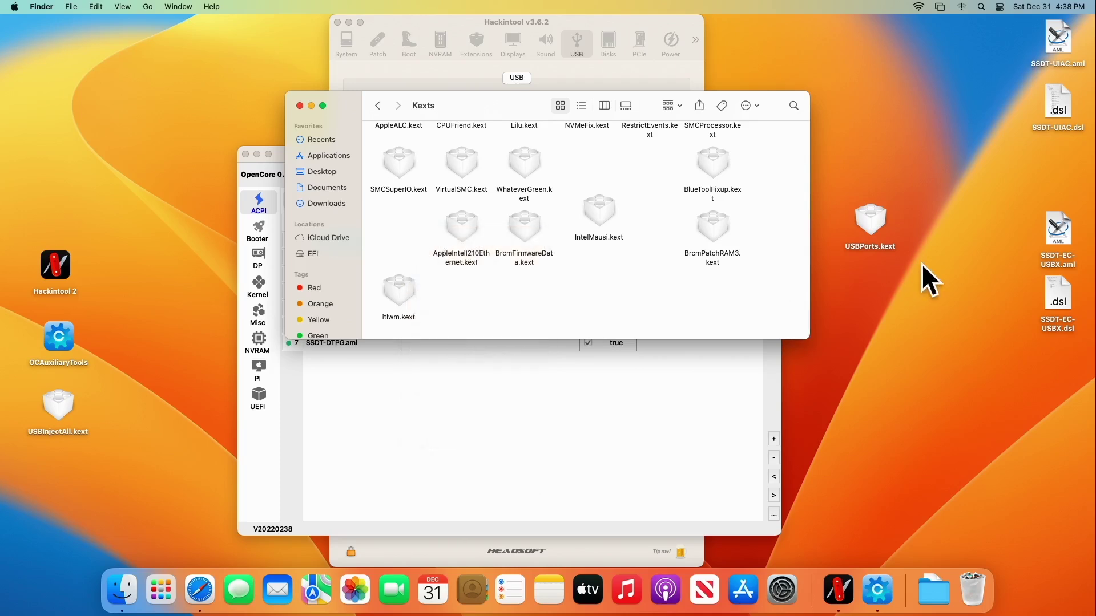
pyautogui.moveTo(870, 224); pyautogui.dragTo(647, 276)
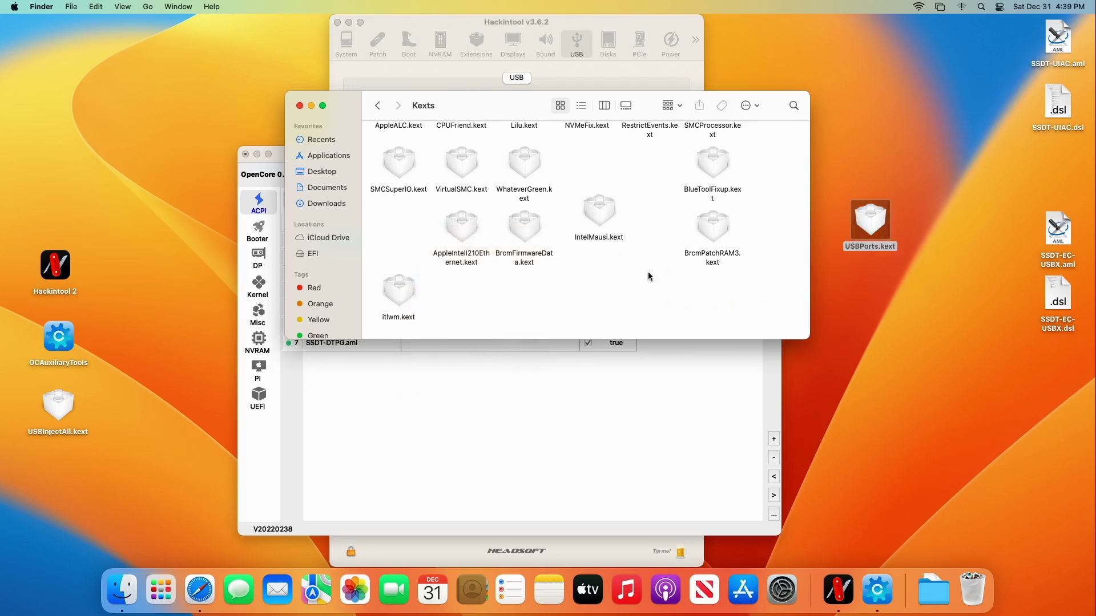
pyautogui.click(377, 106)
# Confirm USBPorts.kext is an enabled Kernel kext and XhciPortLimit is off, then save config.plist.
pyautogui.click(300, 106)
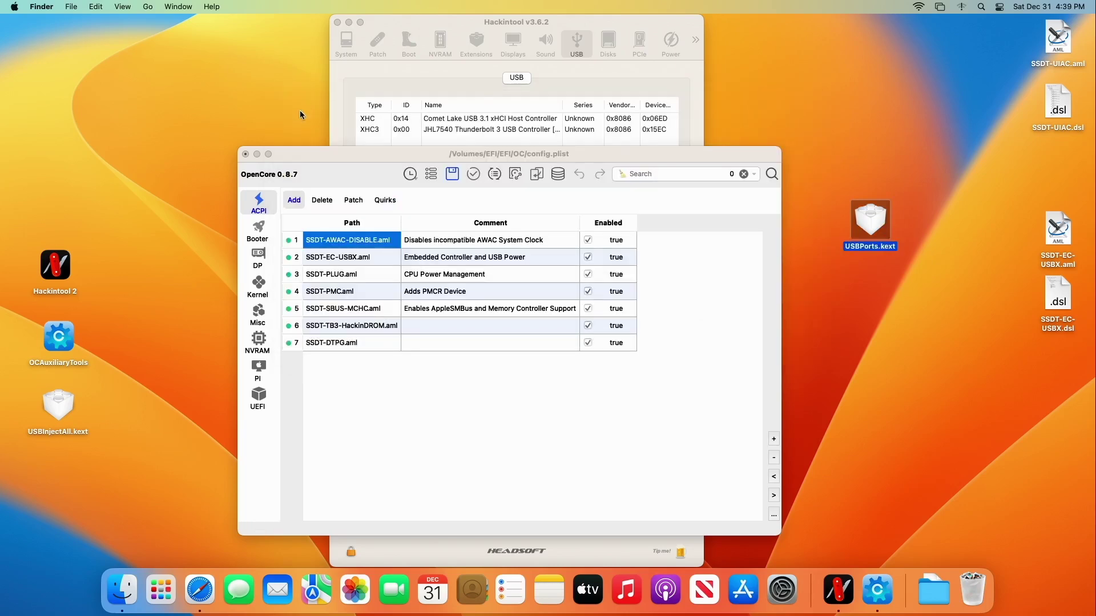
pyautogui.click(400, 398)
pyautogui.click(259, 285)
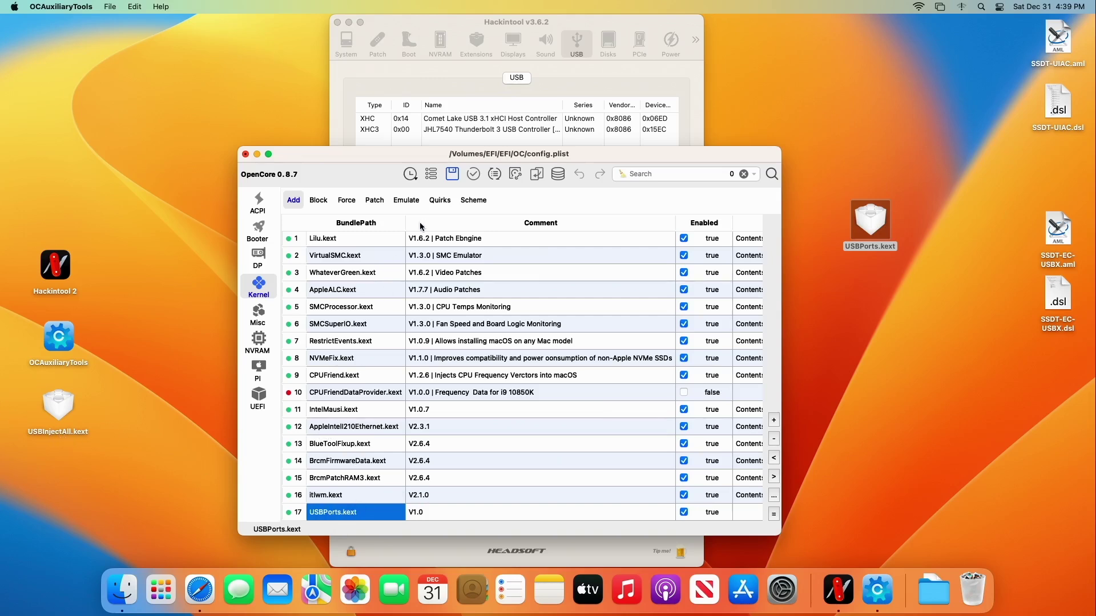
pyautogui.click(441, 201)
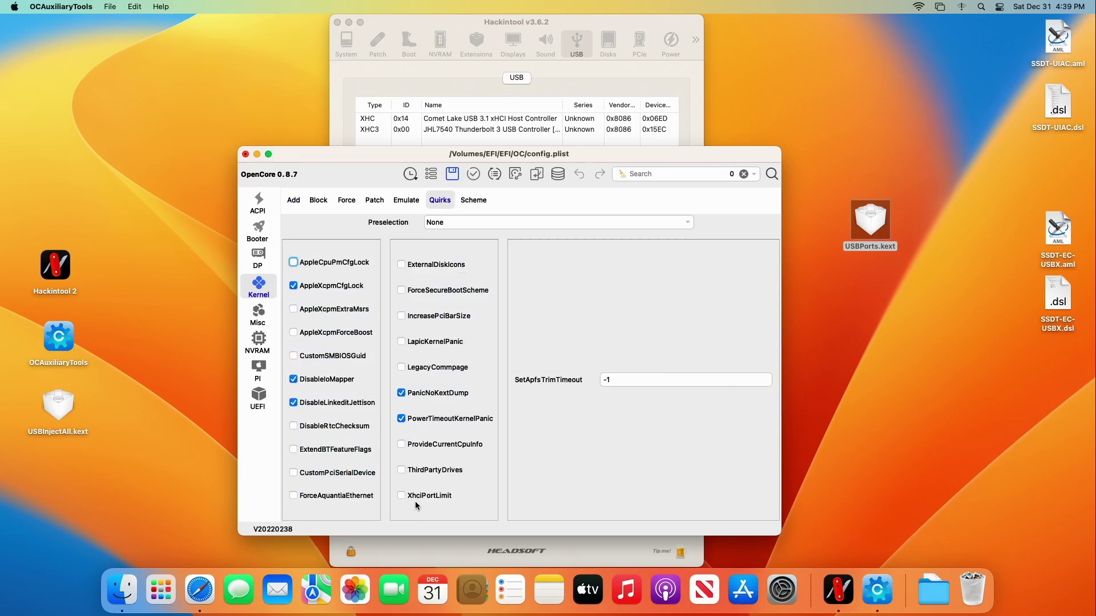
pyautogui.click(452, 175)
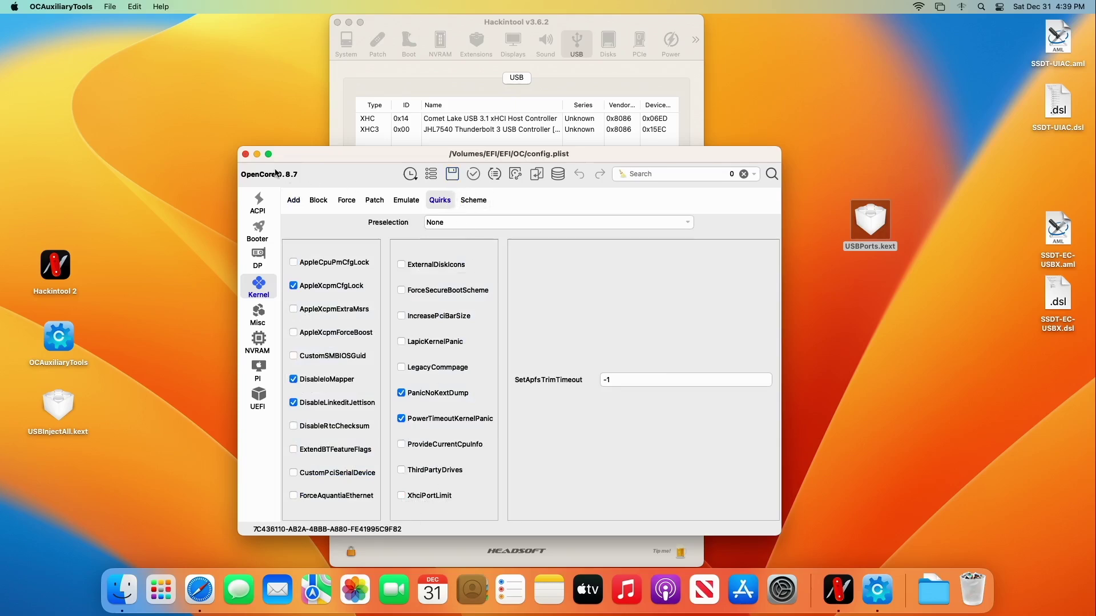
# Quit OCAuxiliaryTools and Hackintool, restart the Mac, and log back in with the account password.
pyautogui.click(246, 155)
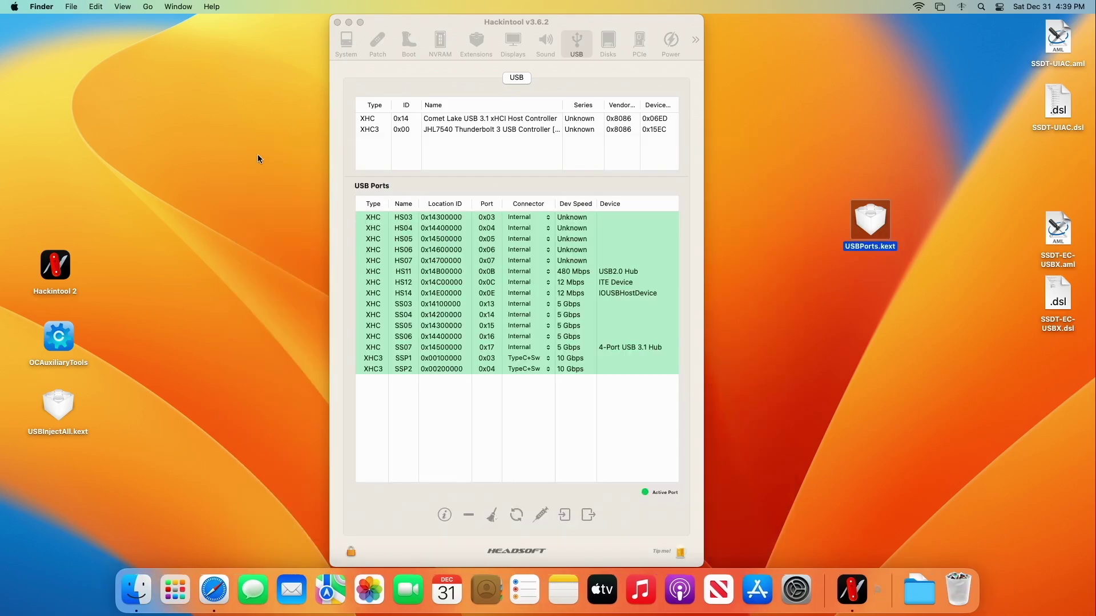
pyautogui.click(337, 22)
pyautogui.click(16, 8)
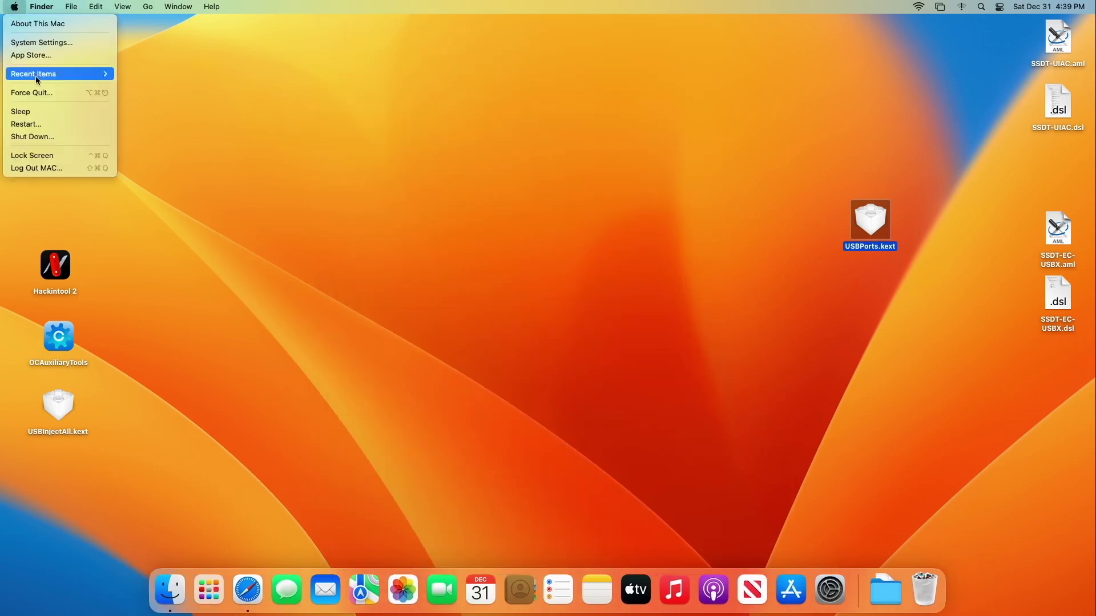
pyautogui.click(39, 124)
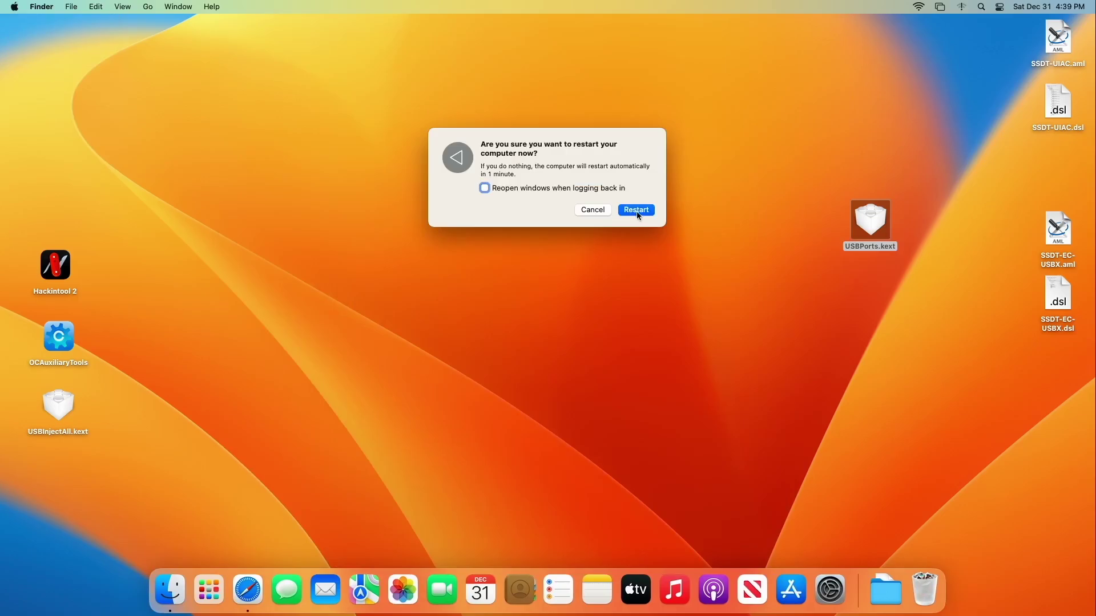
pyautogui.click(637, 210)
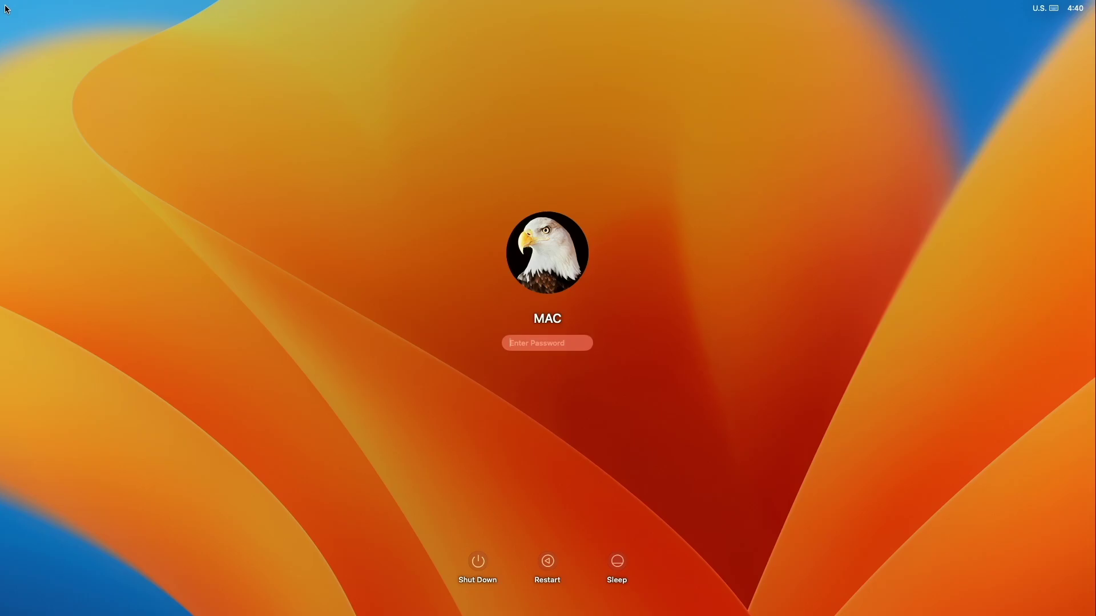
pyautogui.write('aaaa')
pyautogui.press('Return')
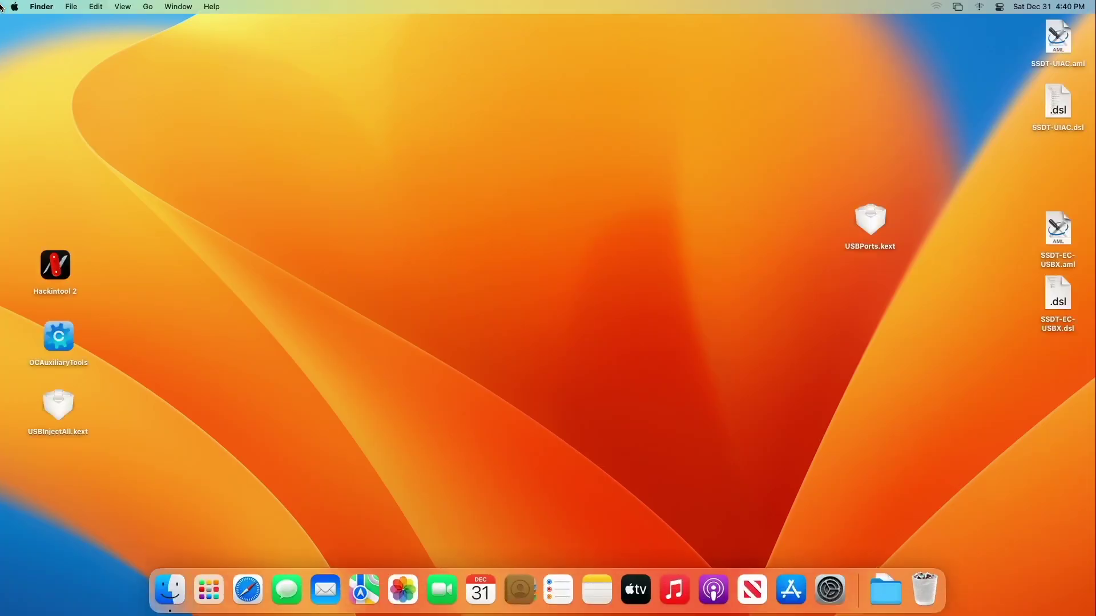
# Relaunch Hackintool and clear, then rescan, its USB ports list.
pyautogui.doubleClick(60, 268)
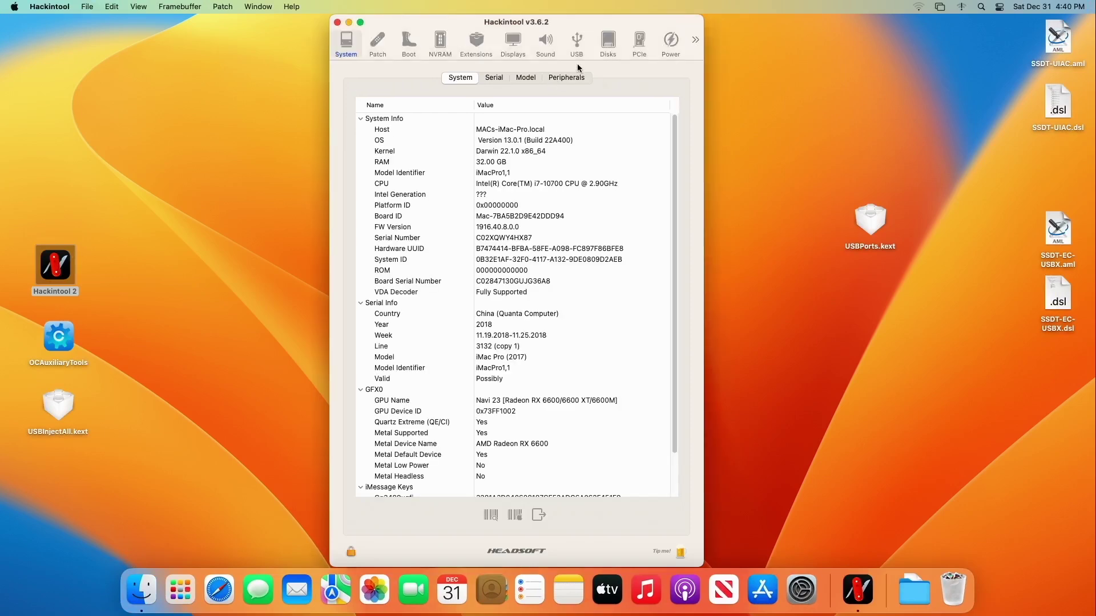
pyautogui.click(577, 45)
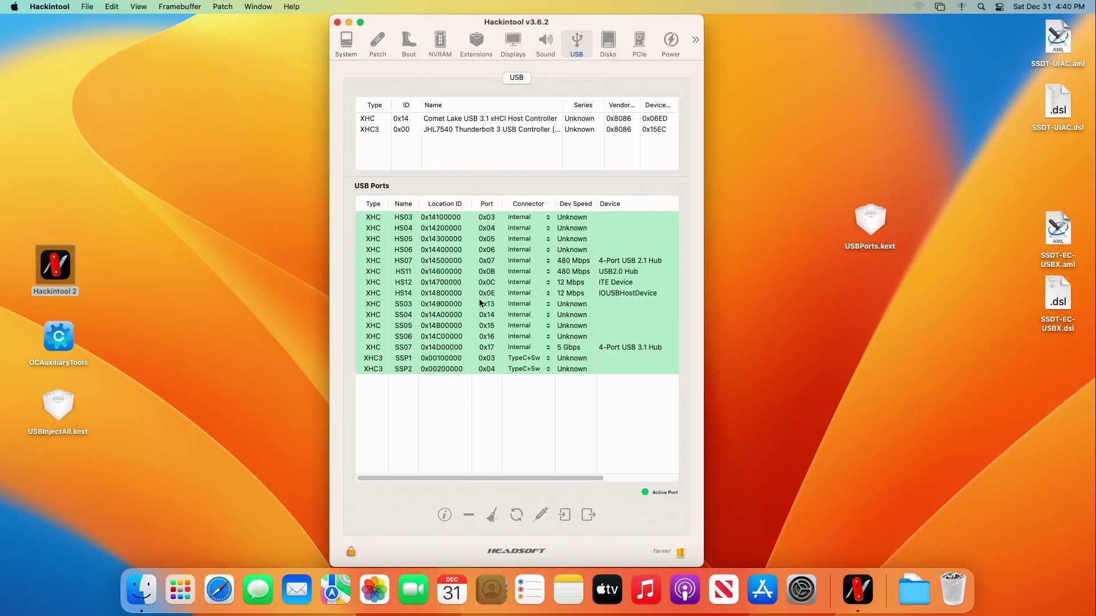
pyautogui.click(492, 519)
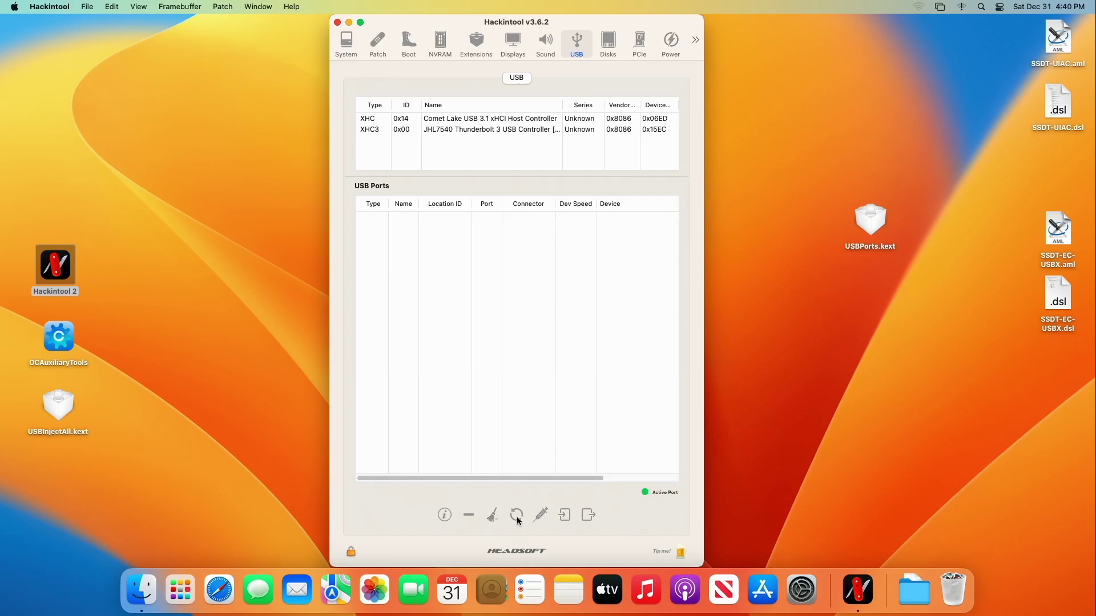
pyautogui.click(516, 516)
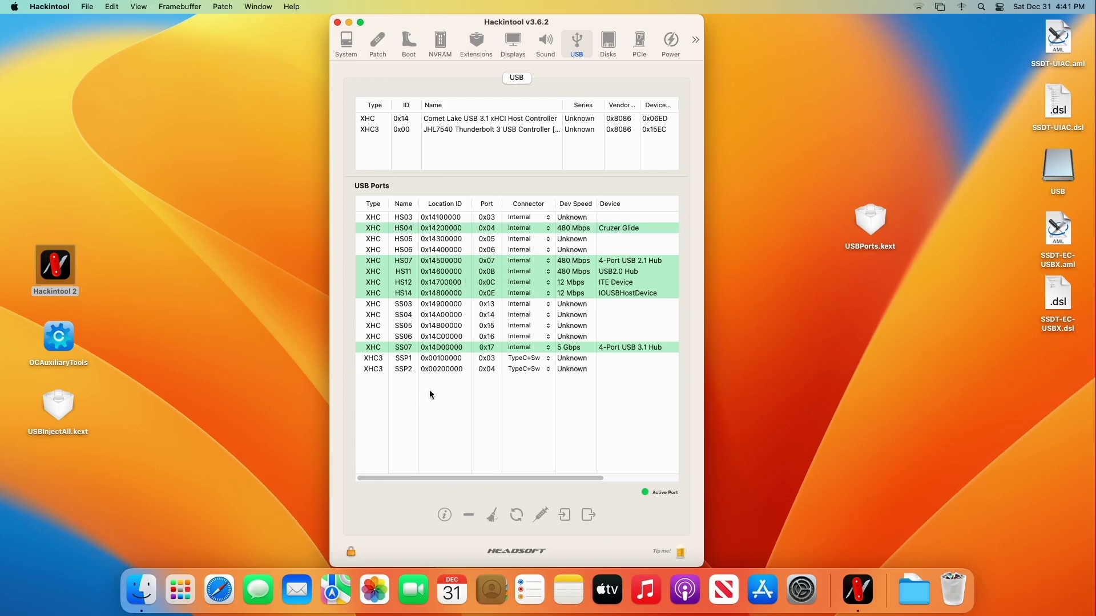
# With the Cruzer Glide active on HS04 at 480 Mbps, move USBPorts.kext lower on the desktop.
pyautogui.click(216, 405)
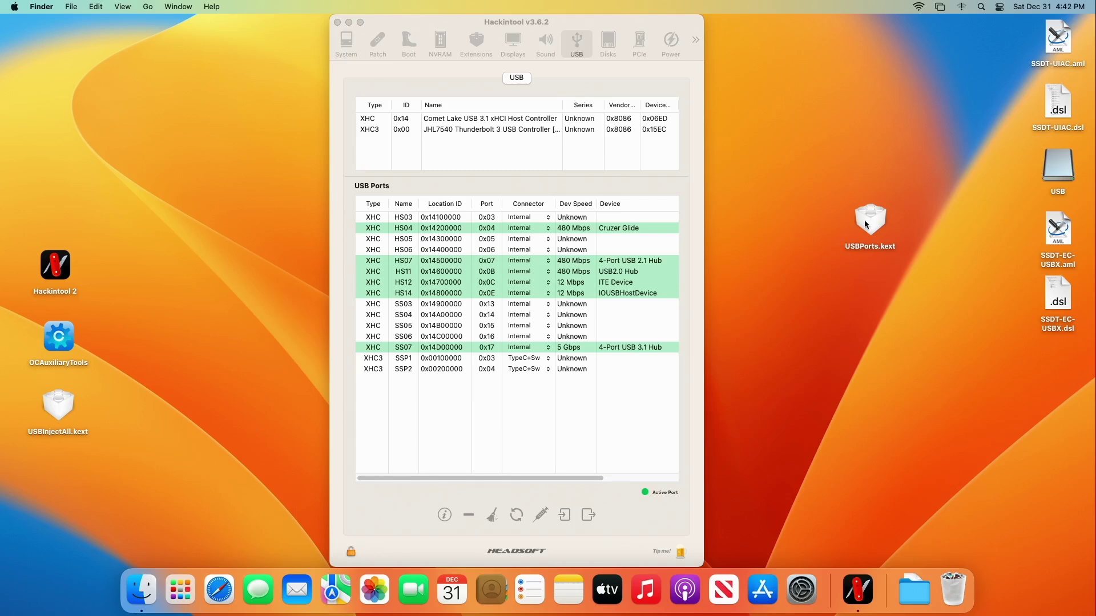
pyautogui.moveTo(877, 206); pyautogui.dragTo(824, 260)
pyautogui.click(802, 304)
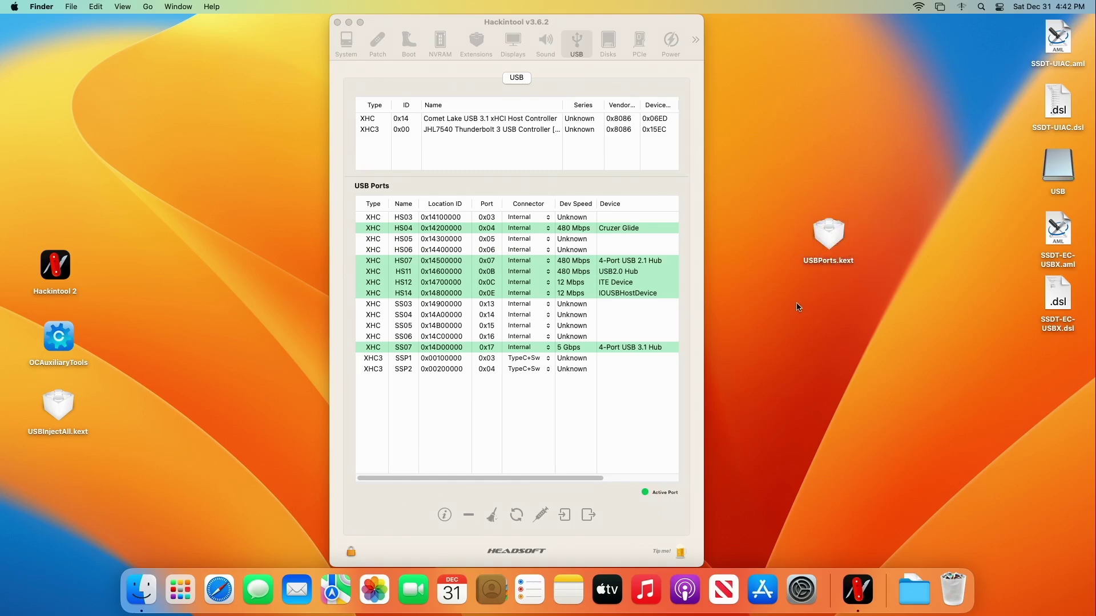